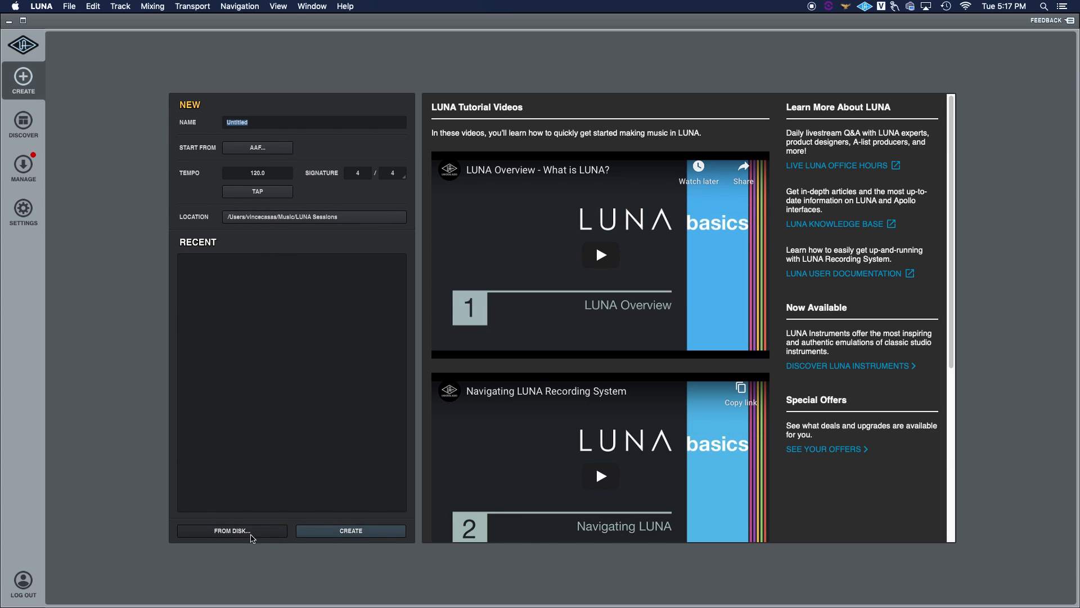
# Name the new session "Luna Day 1".
pyautogui.click(251, 533)
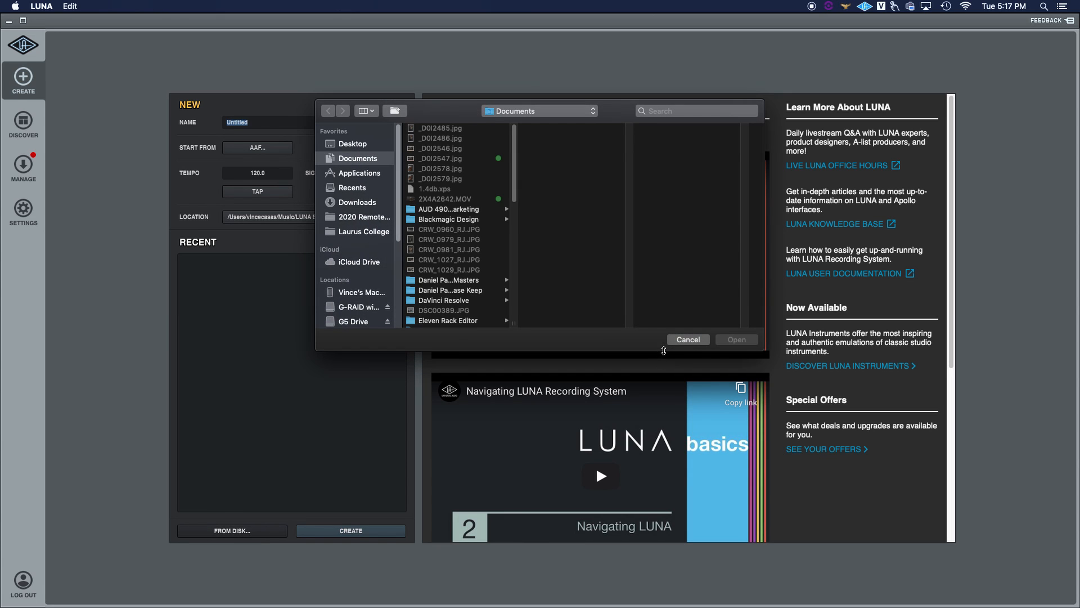
pyautogui.click(685, 341)
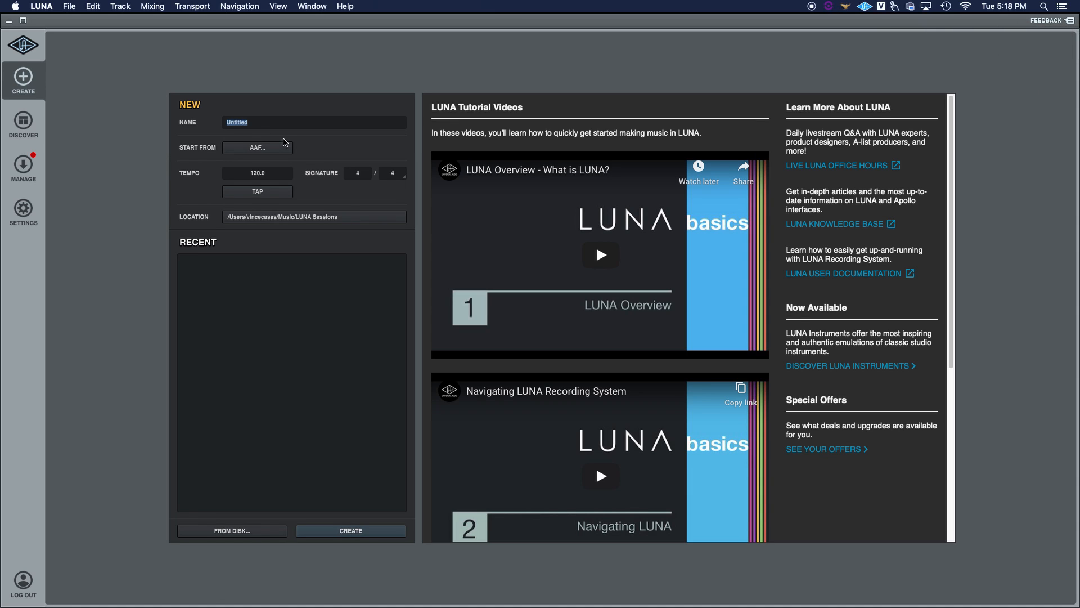
pyautogui.click(283, 123)
pyautogui.doubleClick(282, 124)
pyautogui.write('Luna Day 1')
pyautogui.click(264, 149)
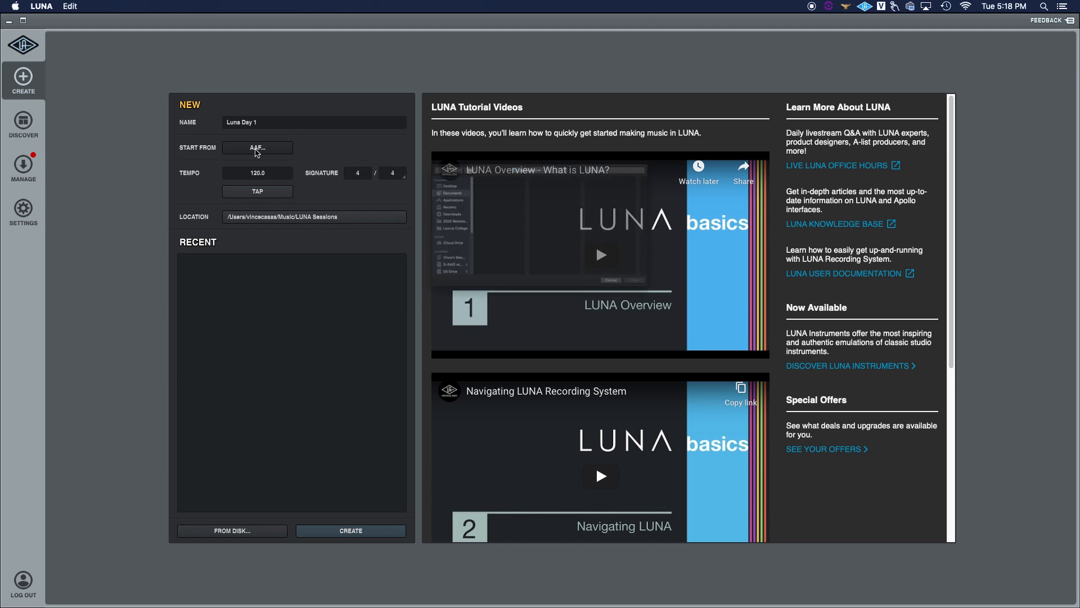
pyautogui.click(688, 339)
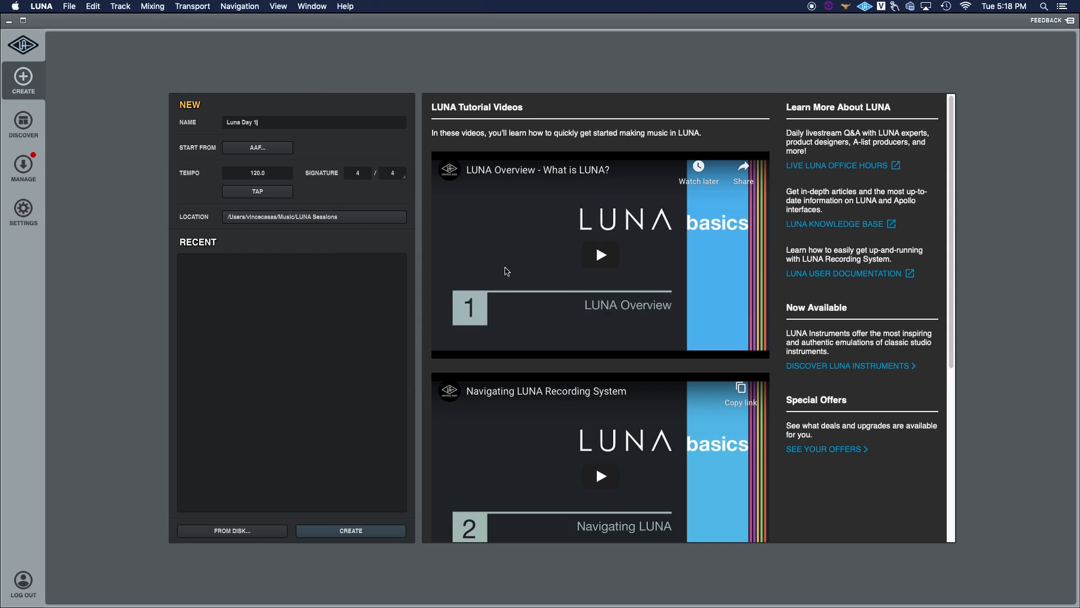
pyautogui.click(263, 150)
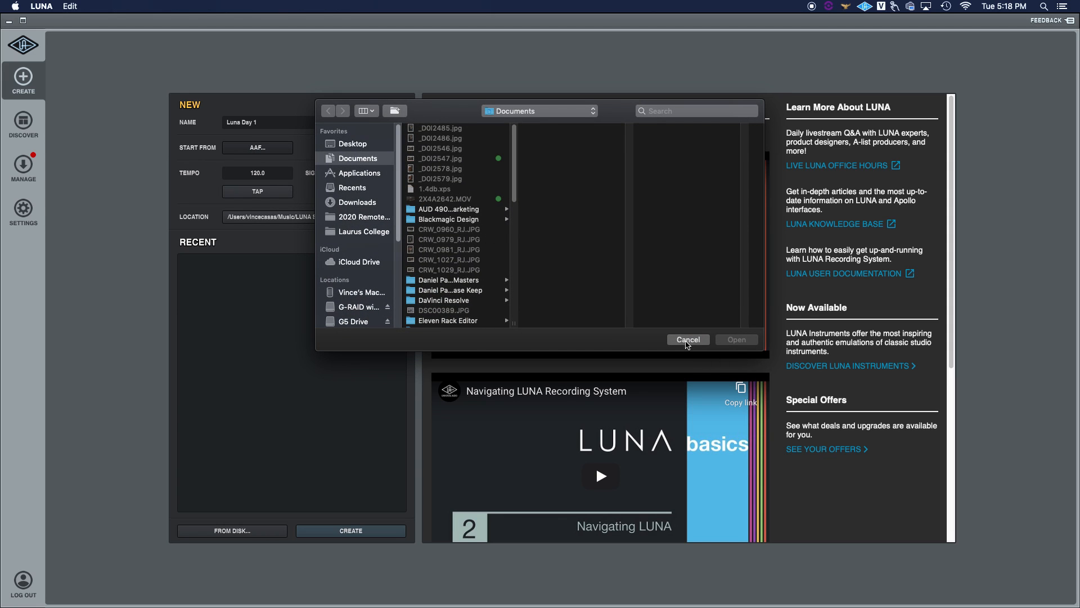
pyautogui.click(687, 339)
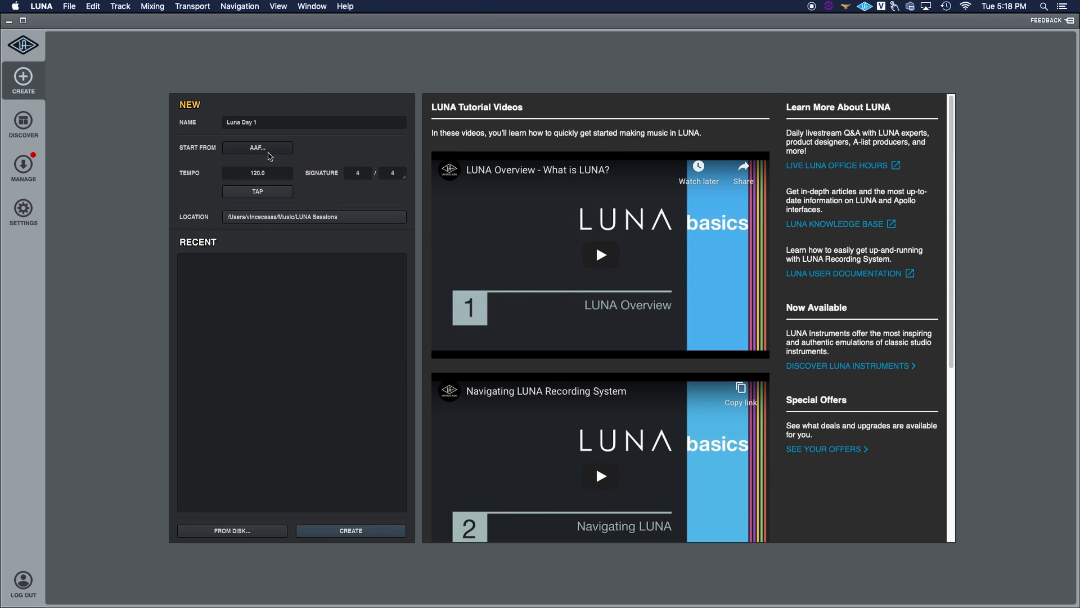
pyautogui.click(256, 151)
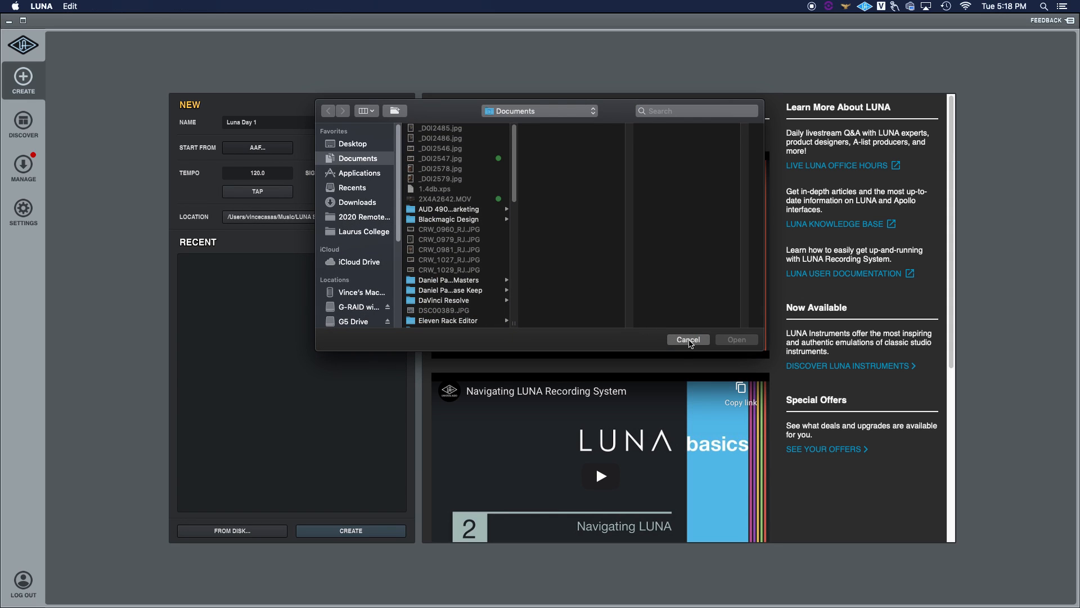
pyautogui.click(689, 341)
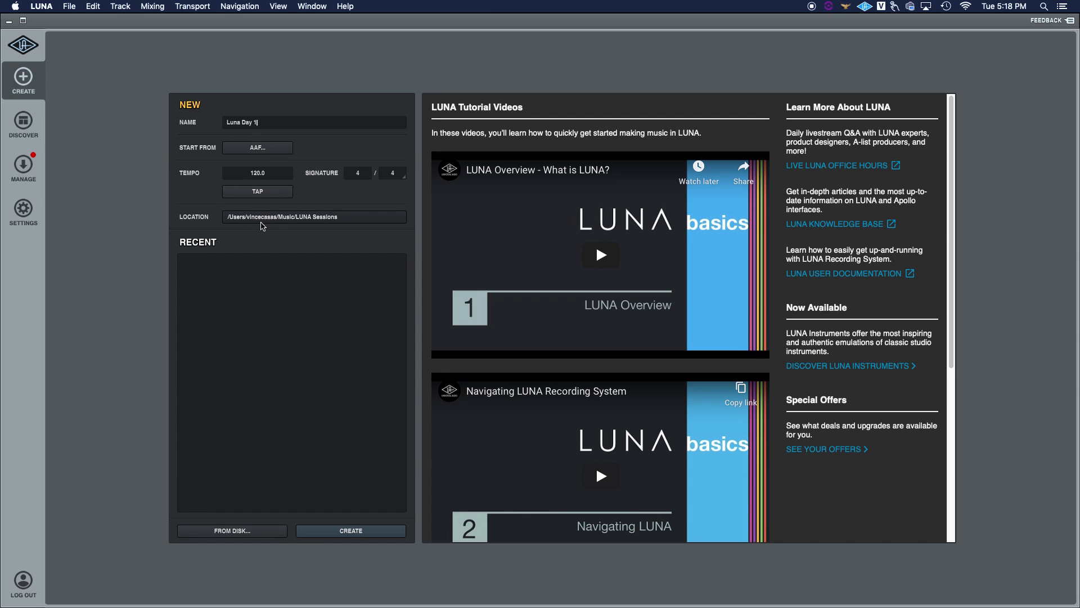
# Create a "Luna Sessions" folder on the G-RAID with Thunderbolt drive, set it as the session location, and create the session.
pyautogui.click(253, 219)
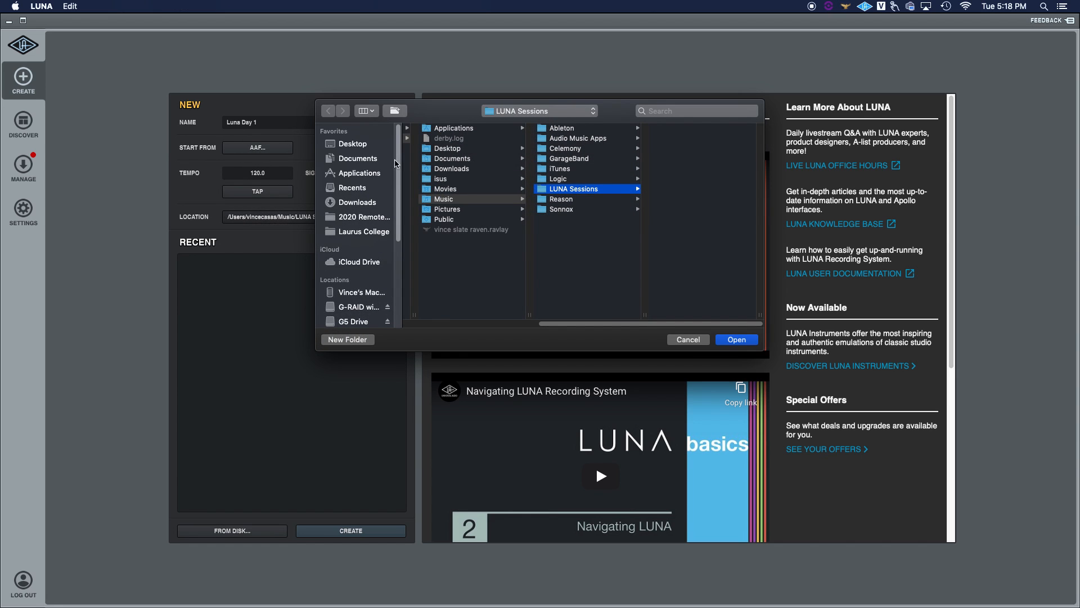
pyautogui.click(356, 307)
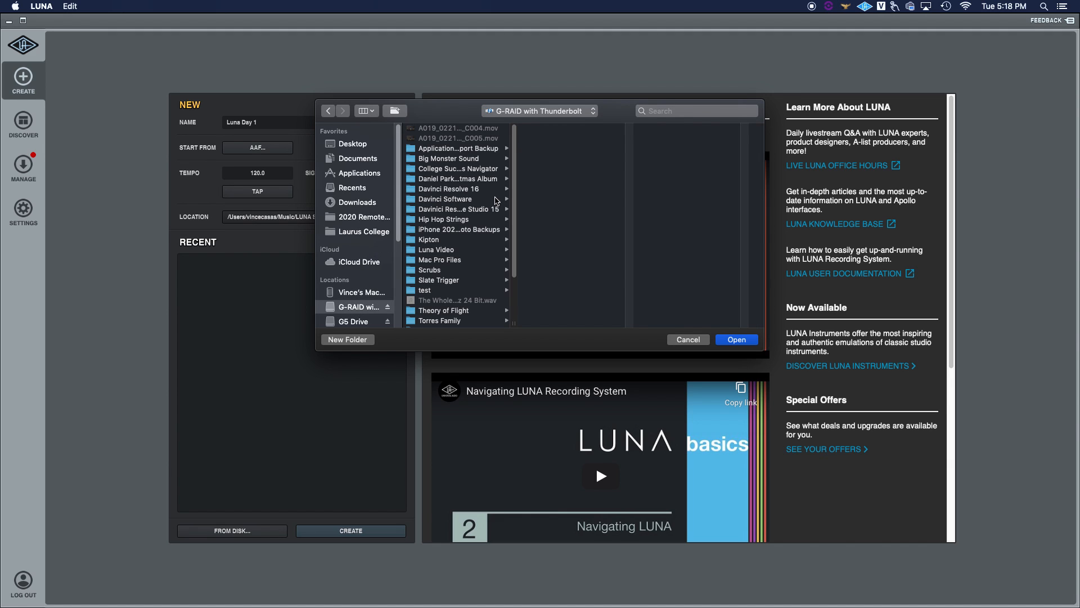
pyautogui.click(473, 251)
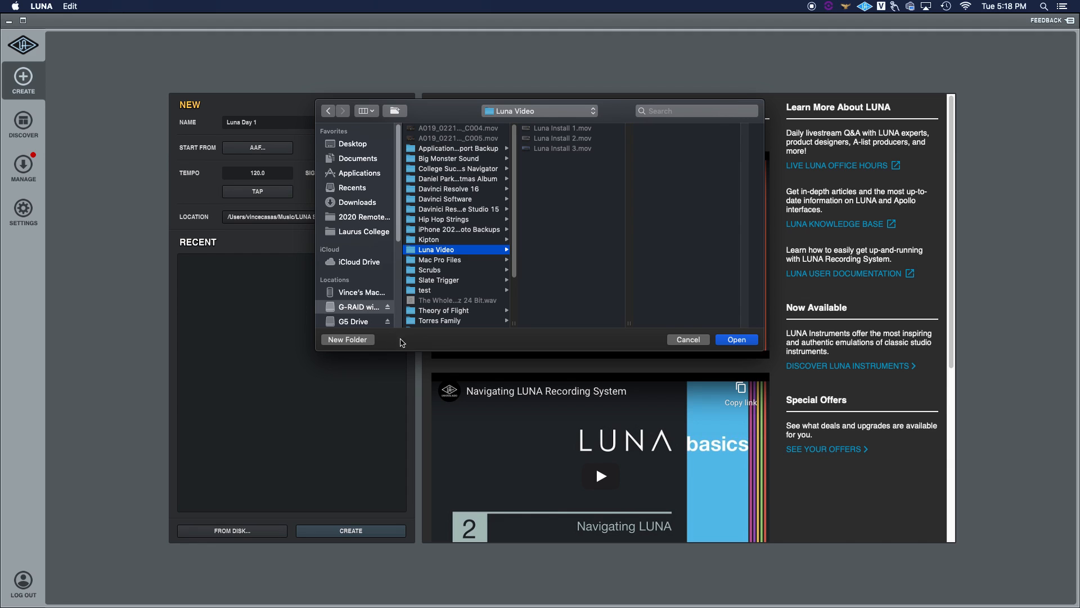
pyautogui.click(371, 309)
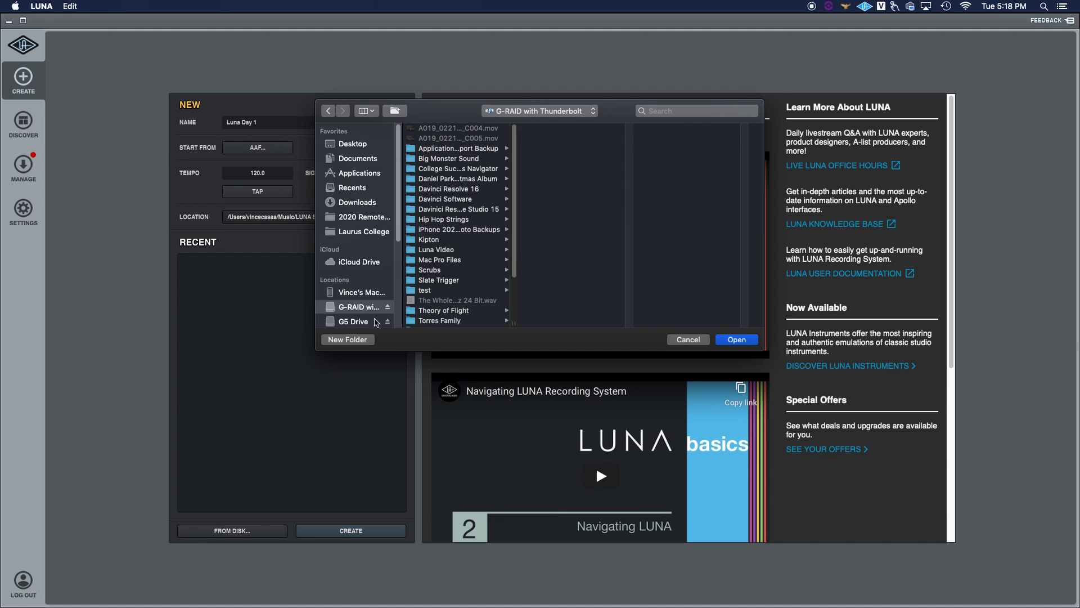
pyautogui.click(350, 340)
pyautogui.write('Luna Session')
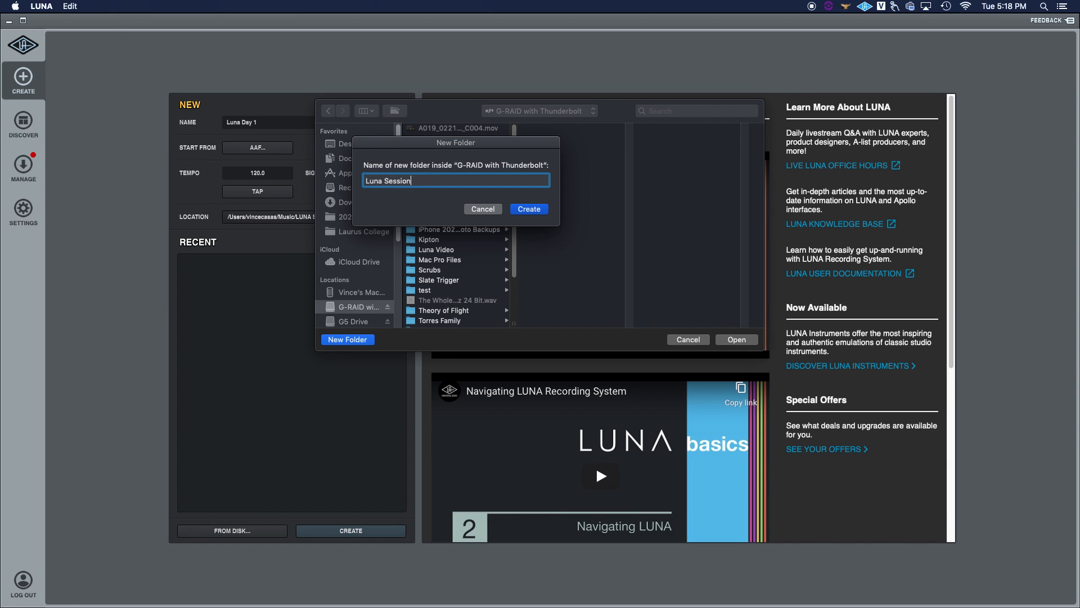
pyautogui.press('Return')
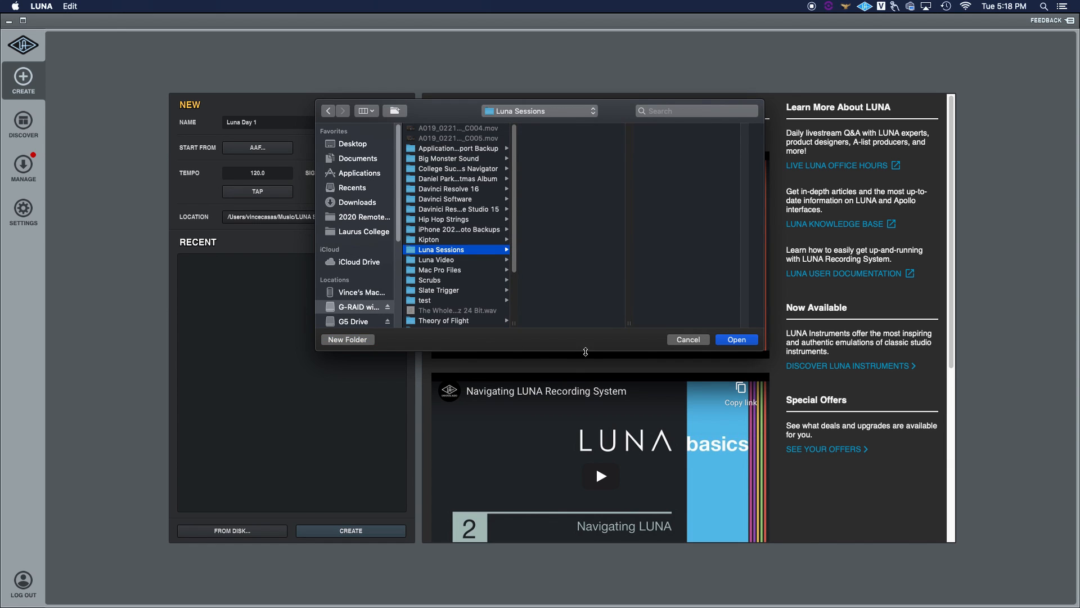
pyautogui.click(734, 340)
pyautogui.click(351, 530)
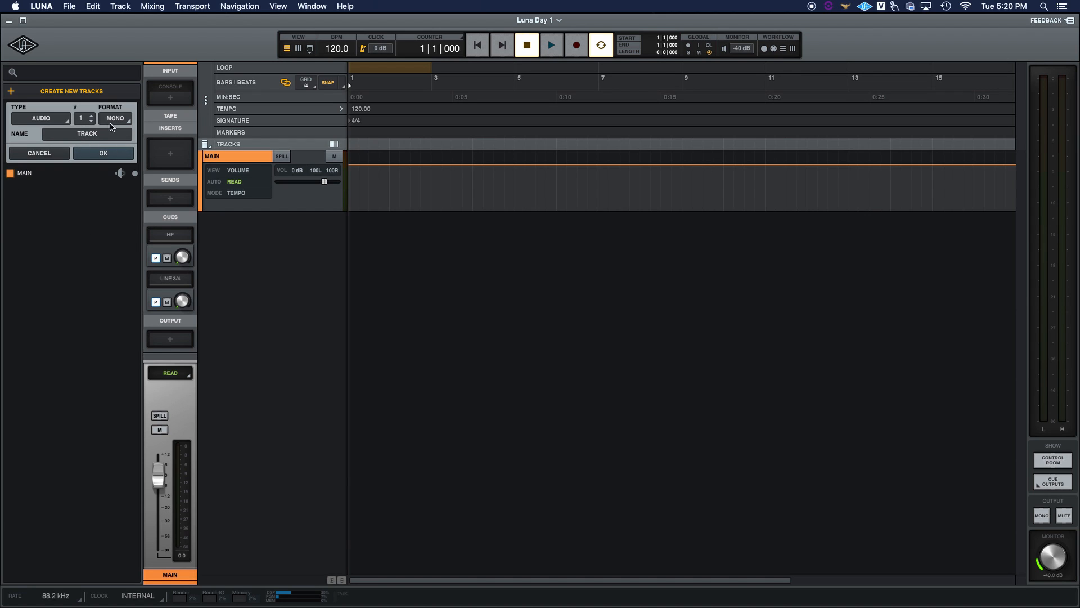
# Add one mono audio track to the session and rename it "Vox".
pyautogui.click(106, 154)
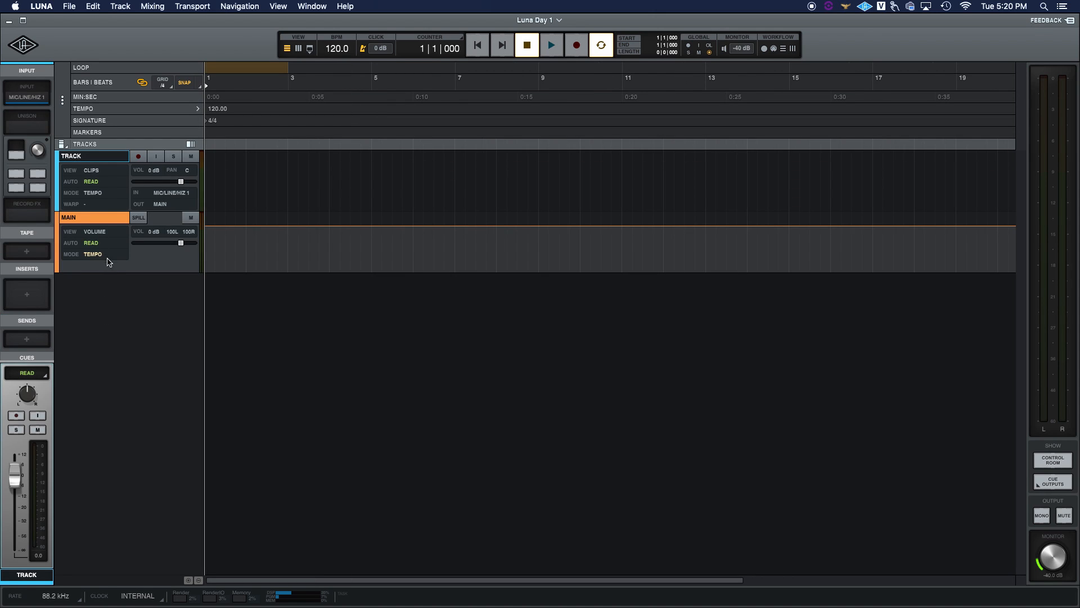
pyautogui.doubleClick(84, 156)
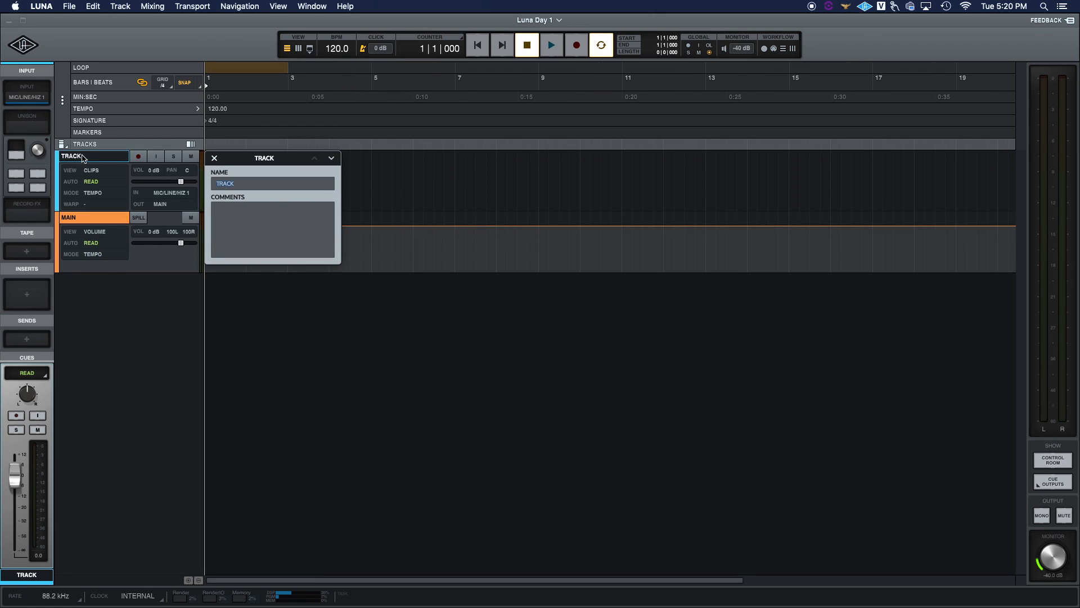
pyautogui.write('Vox')
pyautogui.press('Return')
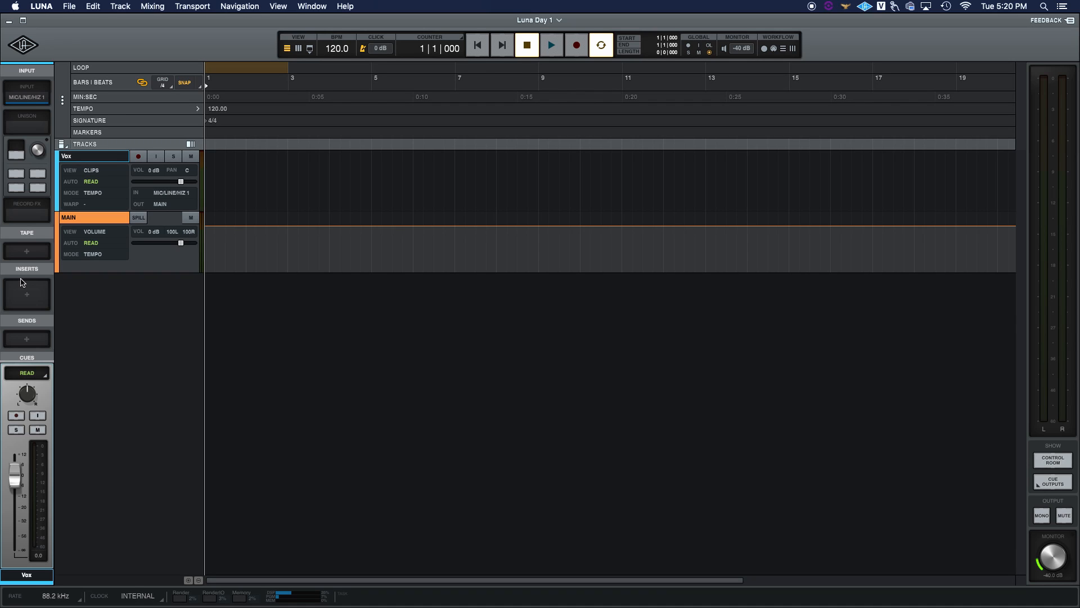
# Arm the Vox track for recording and assign the Oxide tape machine to it, applying to selected tracks.
pyautogui.click(139, 156)
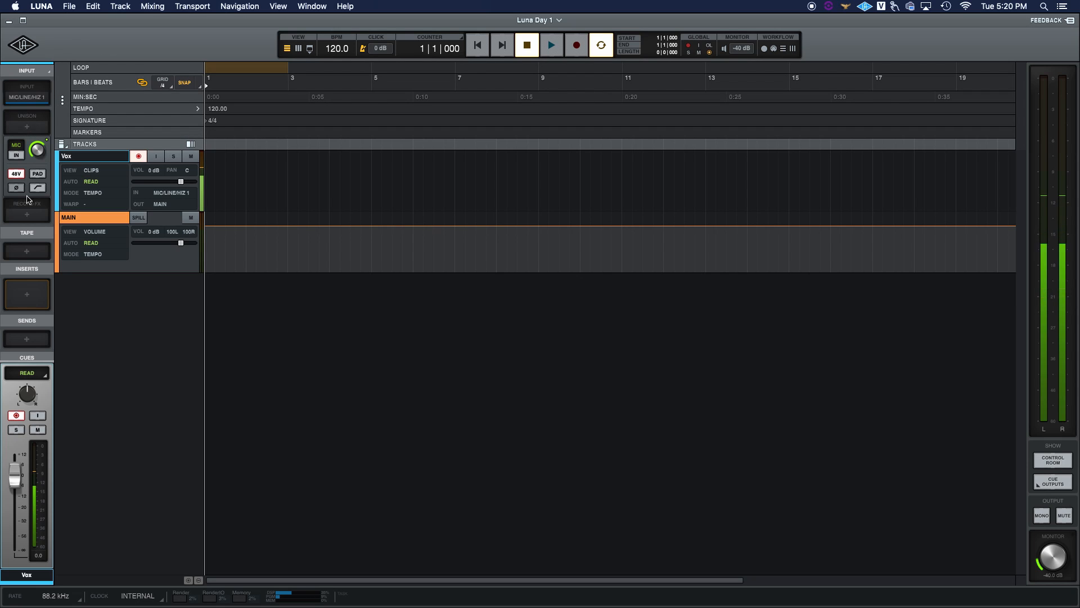
pyautogui.click(26, 253)
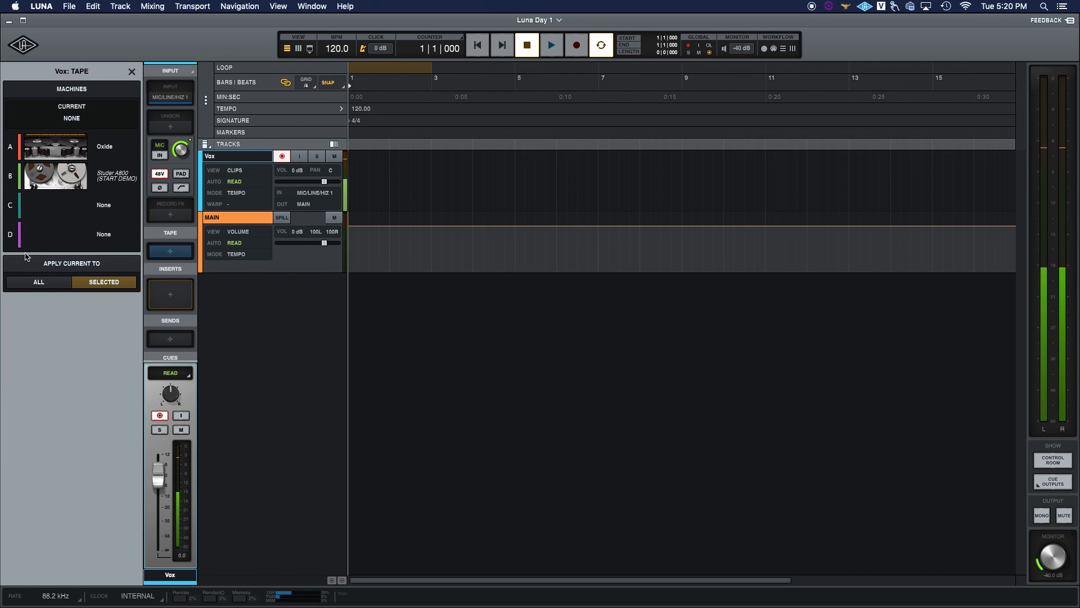
pyautogui.click(74, 149)
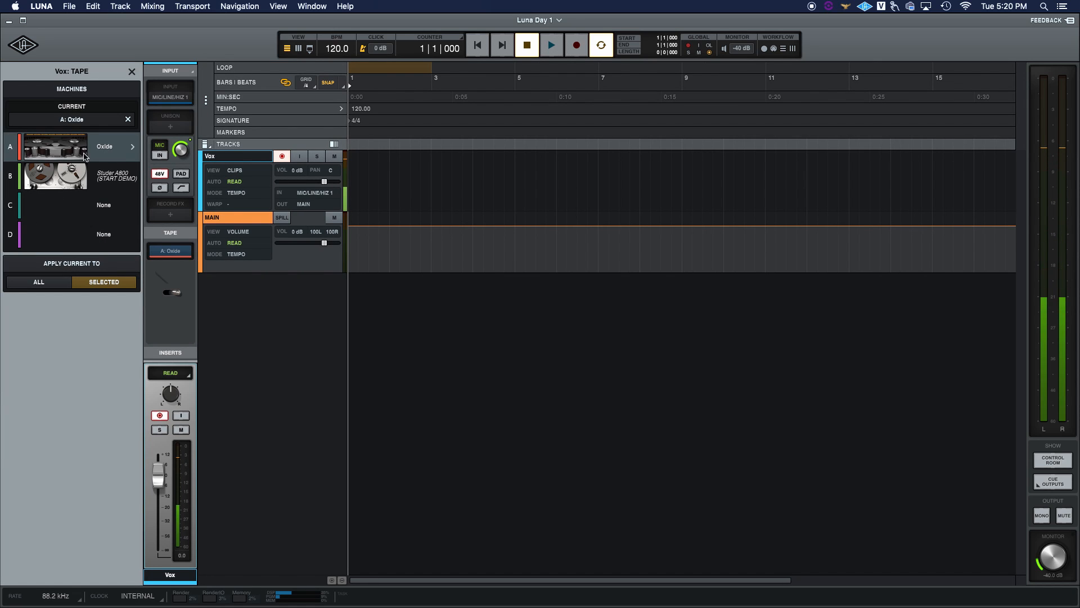
pyautogui.click(111, 287)
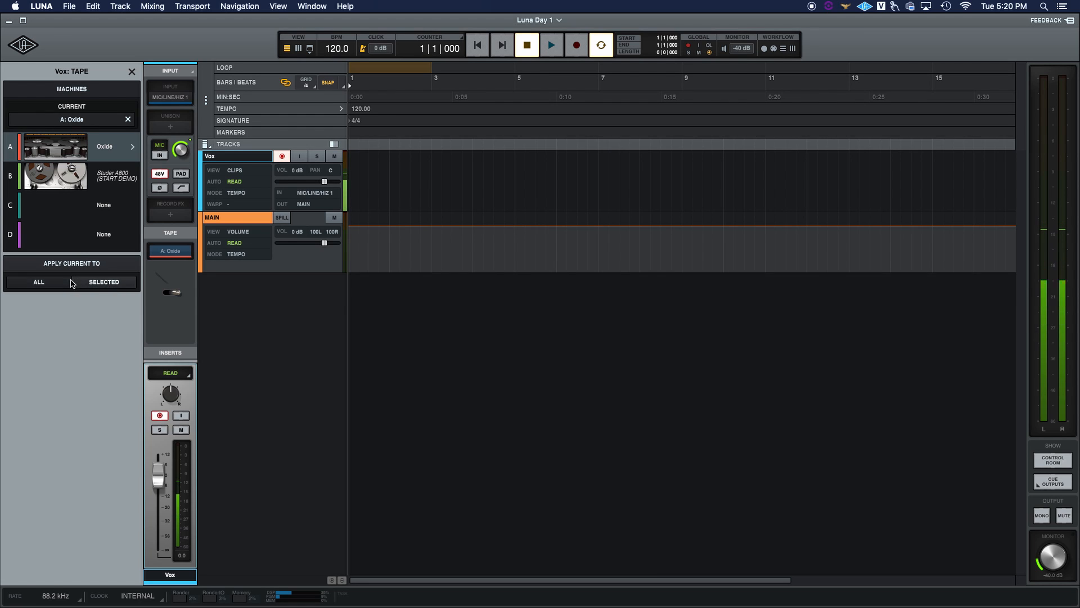
pyautogui.click(103, 285)
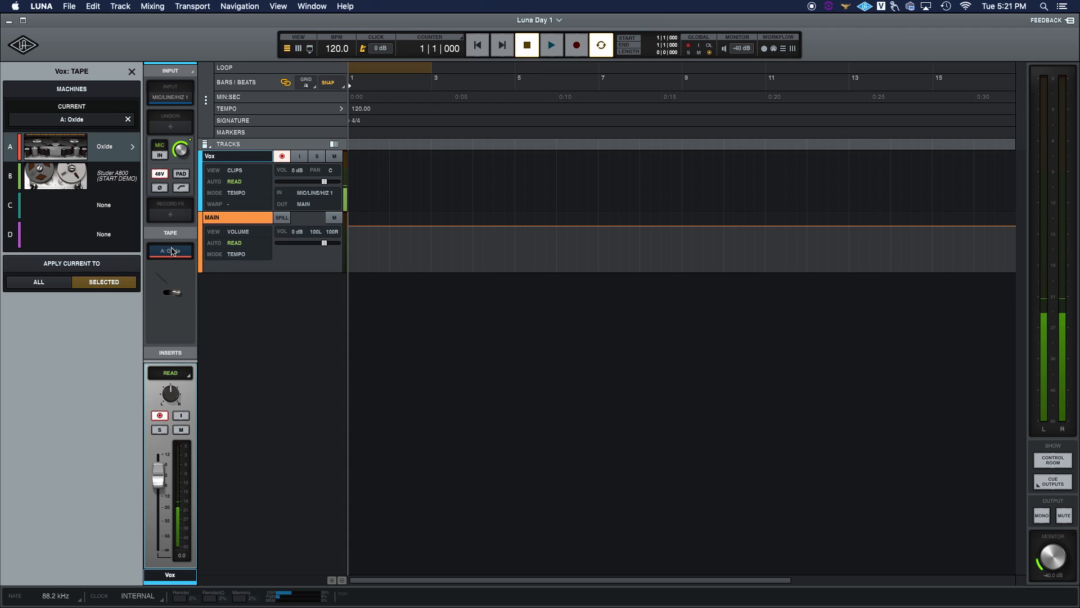
pyautogui.click(132, 72)
# Examine the Vox track's tape machine assignment and the Oxide machine's settings and presets.
pyautogui.click(26, 251)
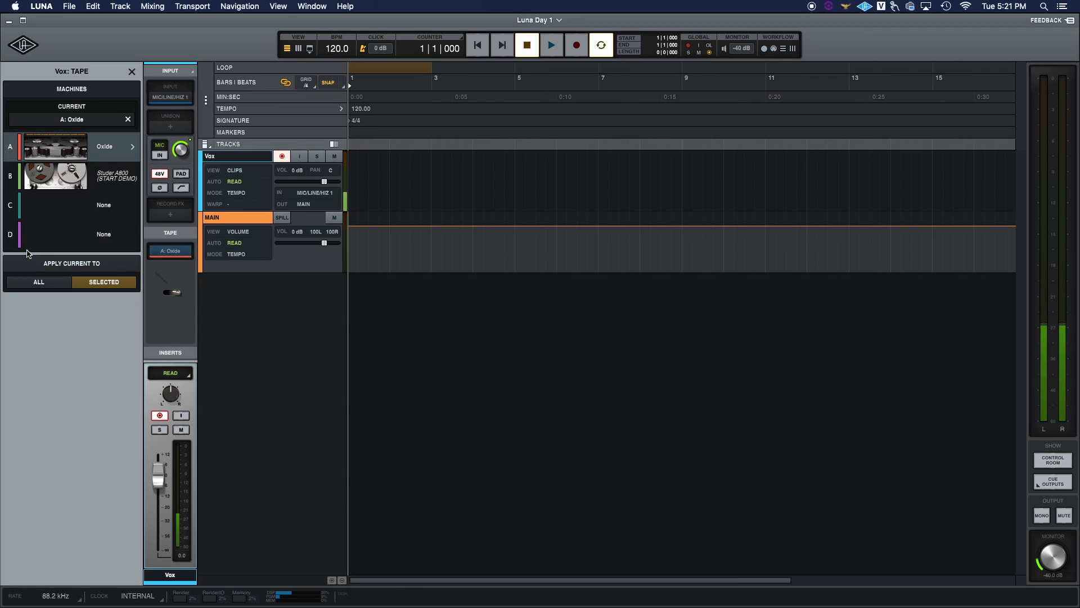
pyautogui.click(131, 72)
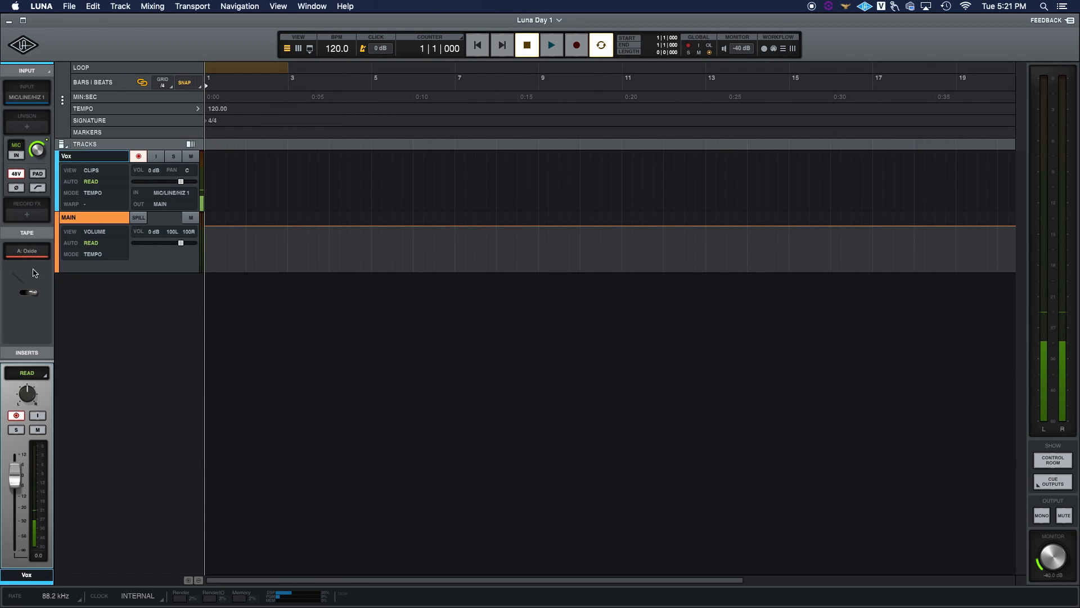
pyautogui.click(26, 294)
pyautogui.click(29, 251)
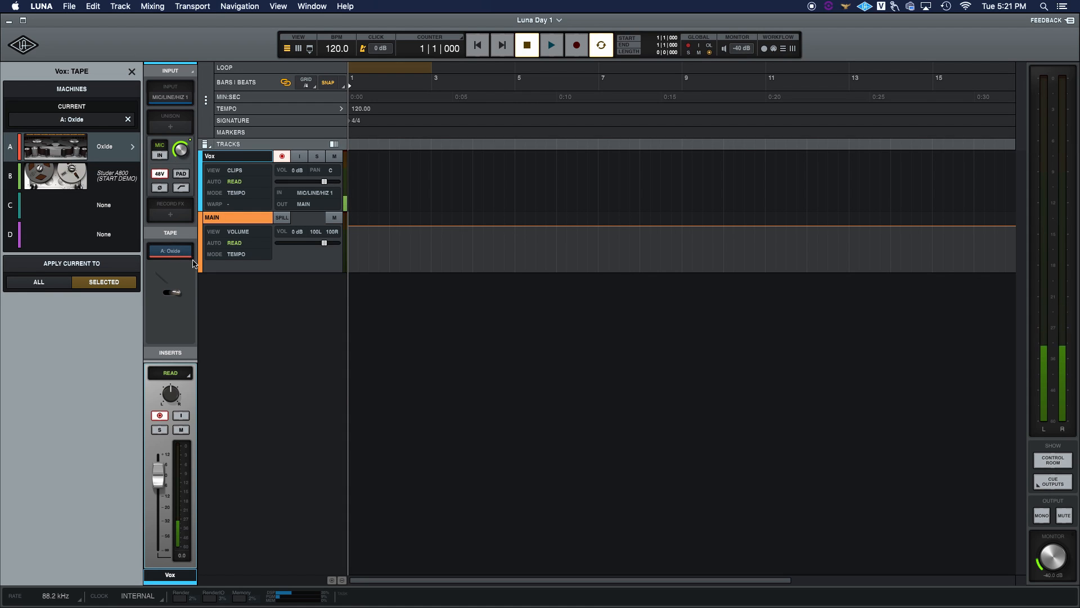
pyautogui.click(63, 149)
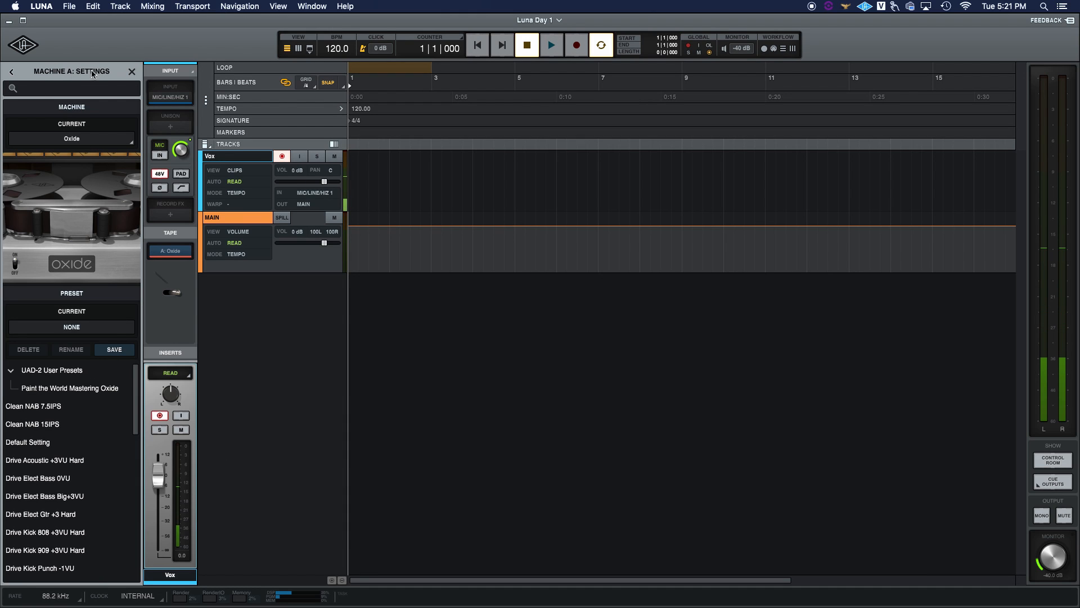
pyautogui.click(71, 106)
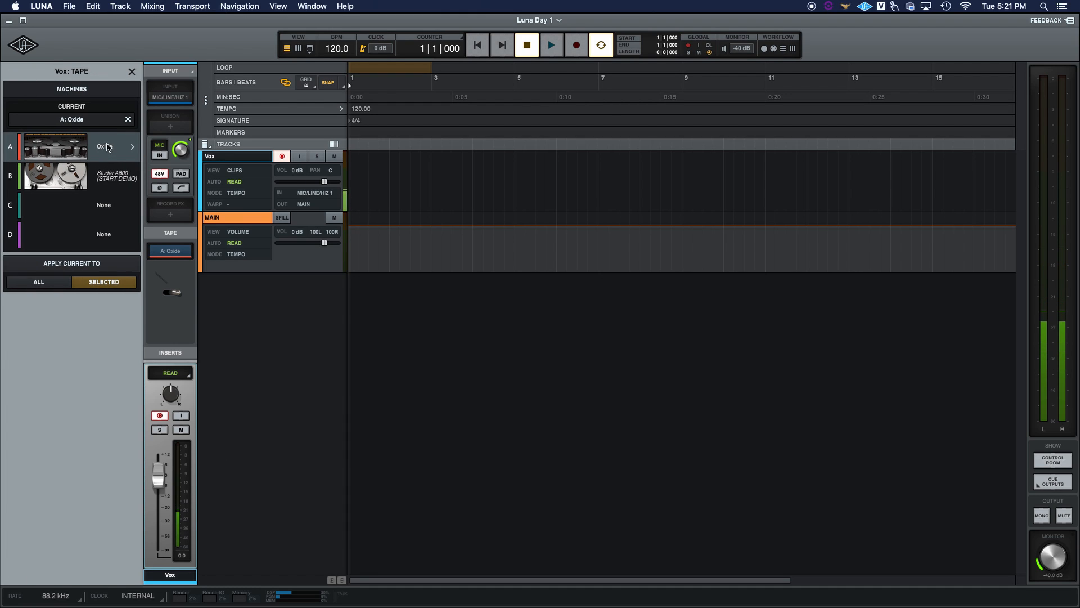
pyautogui.click(131, 72)
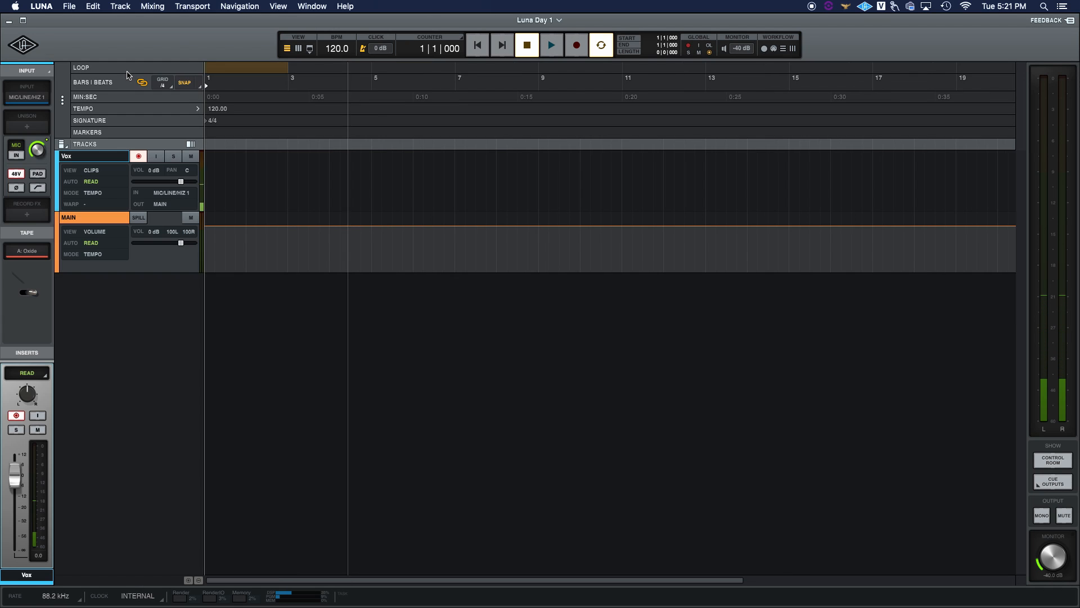
# Load the UA 610-B preamp in the Vox track's Unison slot and record a take of about four bars.
pyautogui.click(27, 125)
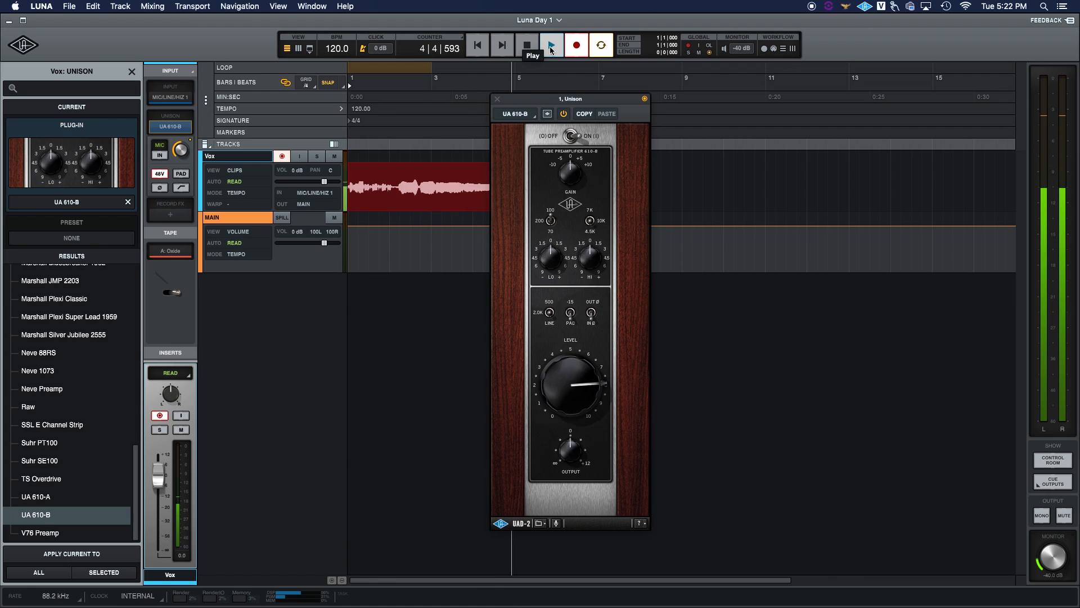
pyautogui.click(551, 50)
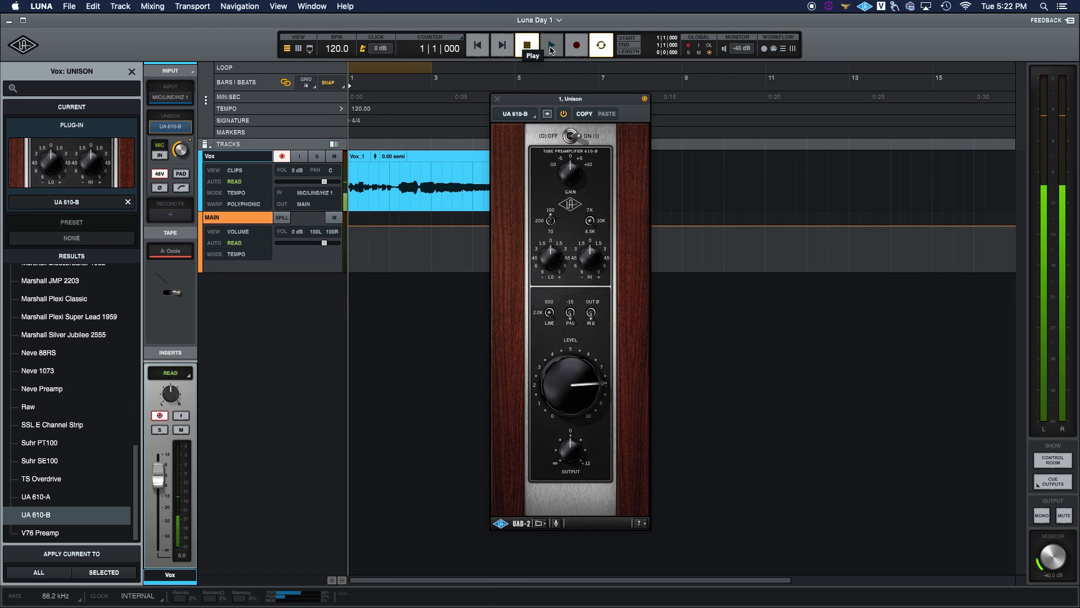
pyautogui.click(497, 99)
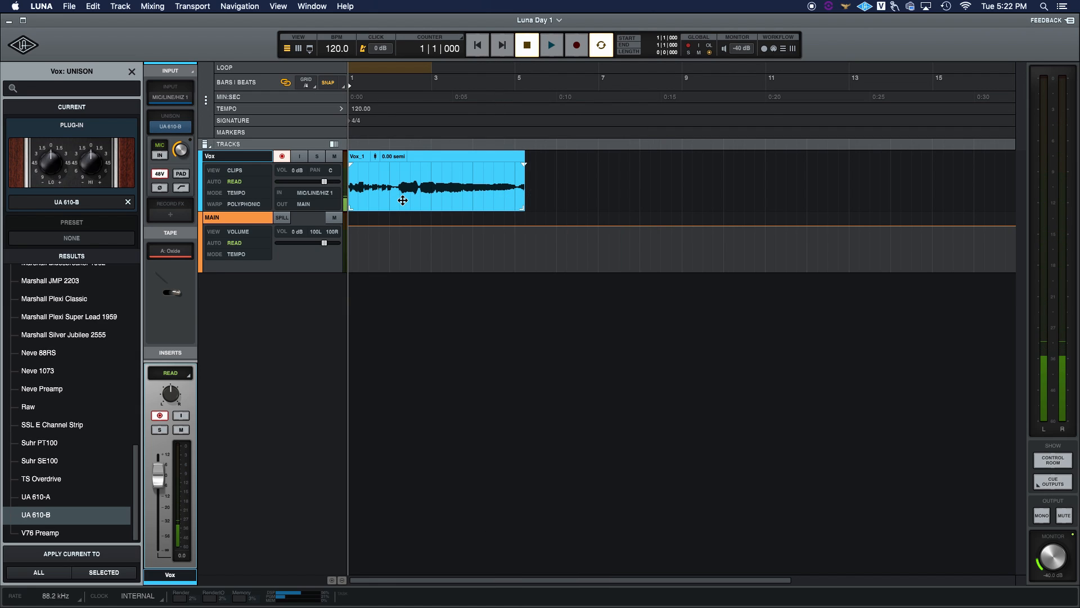
# Play back the recorded clip on the Vox track from the beginning.
pyautogui.press('space')
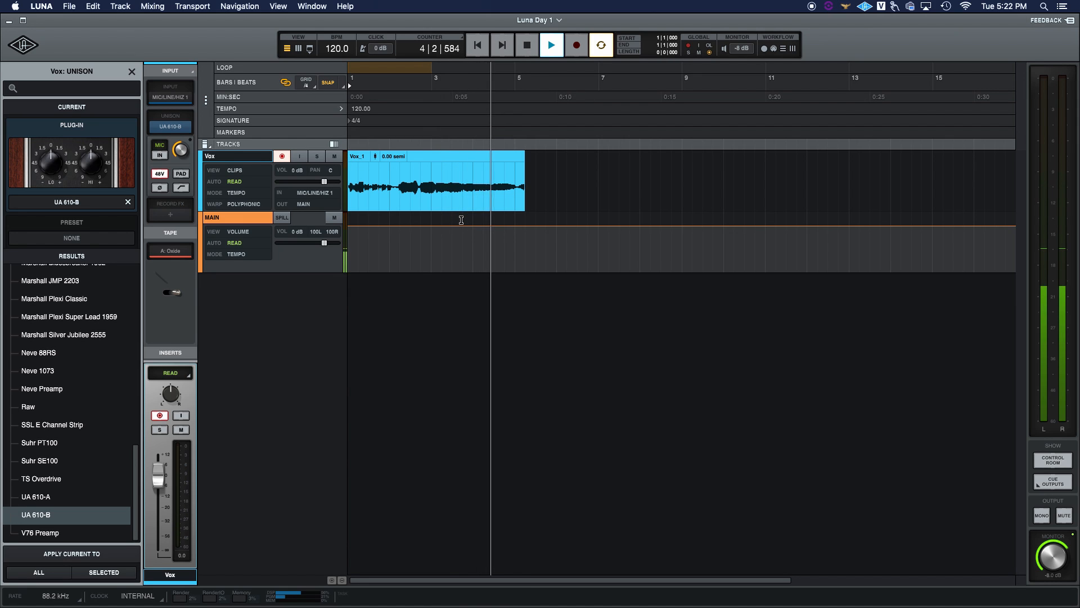
pyautogui.press('space')
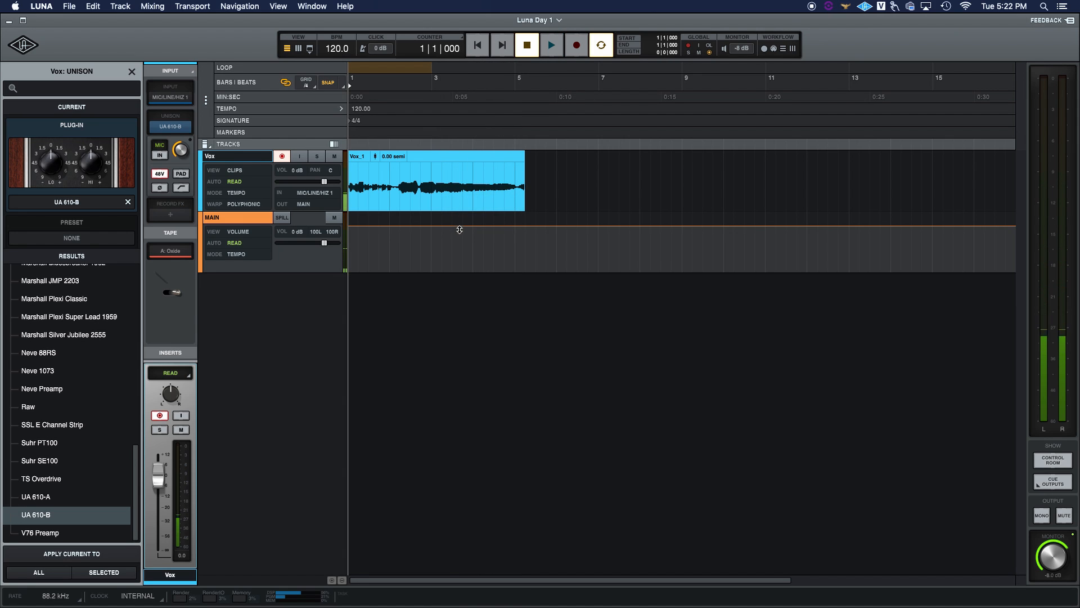
pyautogui.press('space')
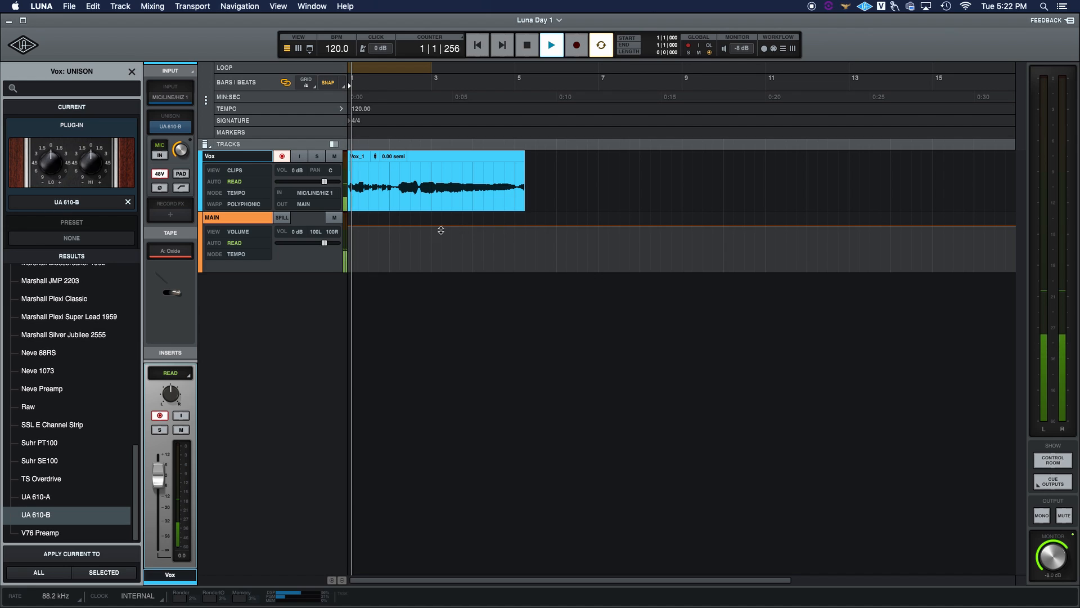
# Stop playback and load the Warm Elect Guitar +2VU preset on the Vox track's Oxide machine, toggling the machine's switch twice.
pyautogui.press('space')
pyautogui.click(172, 252)
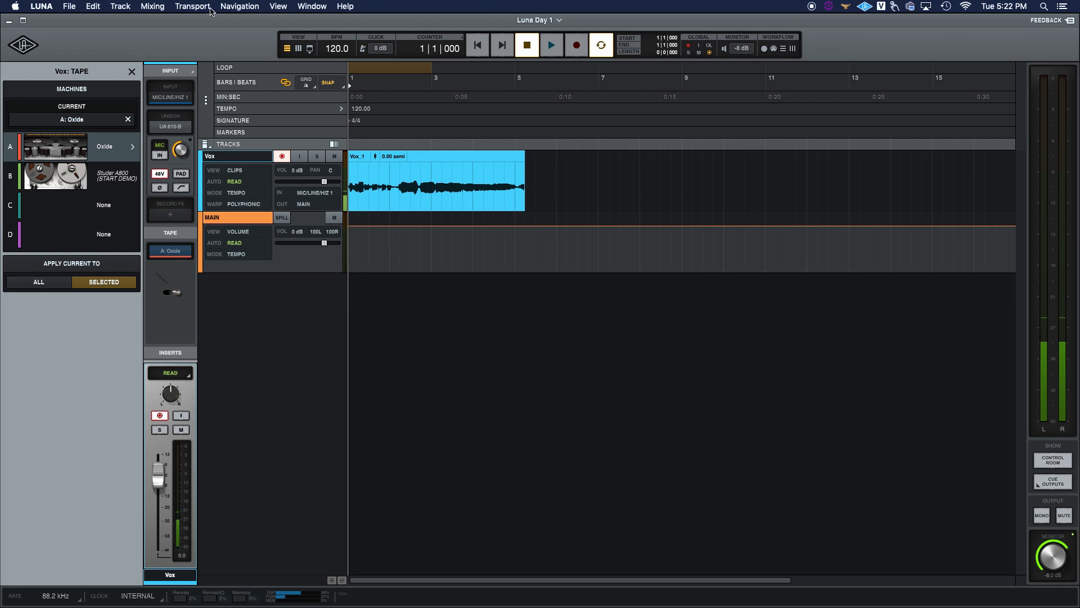
pyautogui.click(236, 6)
pyautogui.click(171, 43)
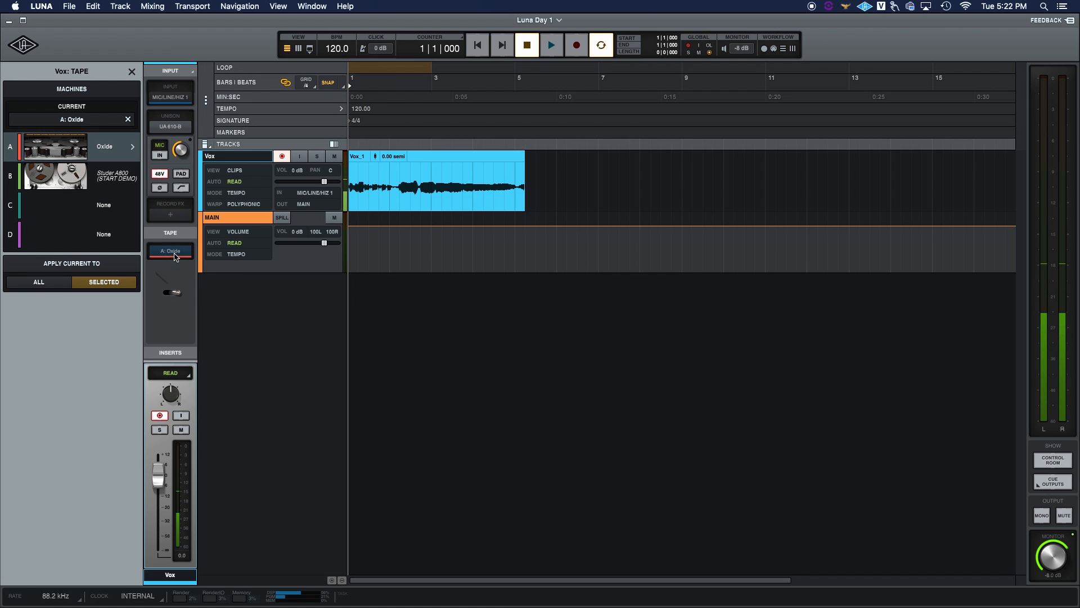
pyautogui.click(125, 155)
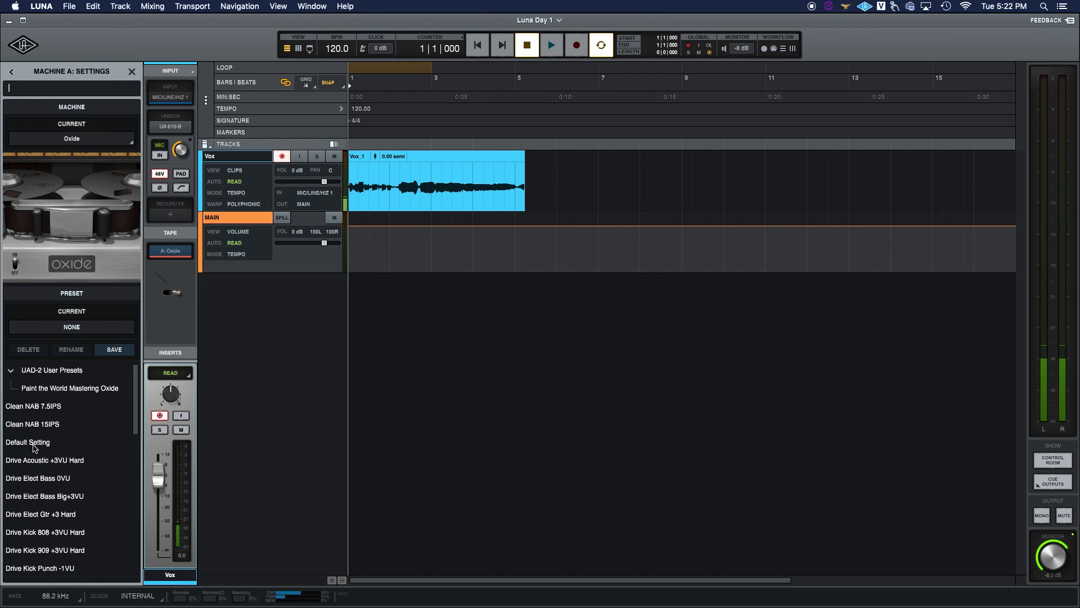
pyautogui.scroll(-20, 65, 463)
pyautogui.scroll(2, 68, 474)
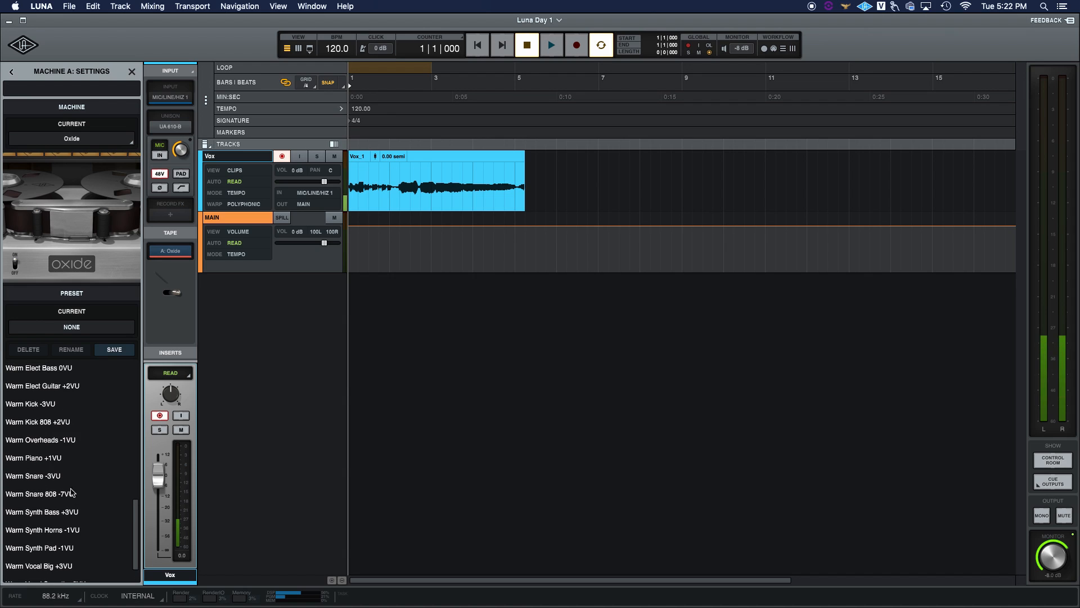
pyautogui.click(61, 494)
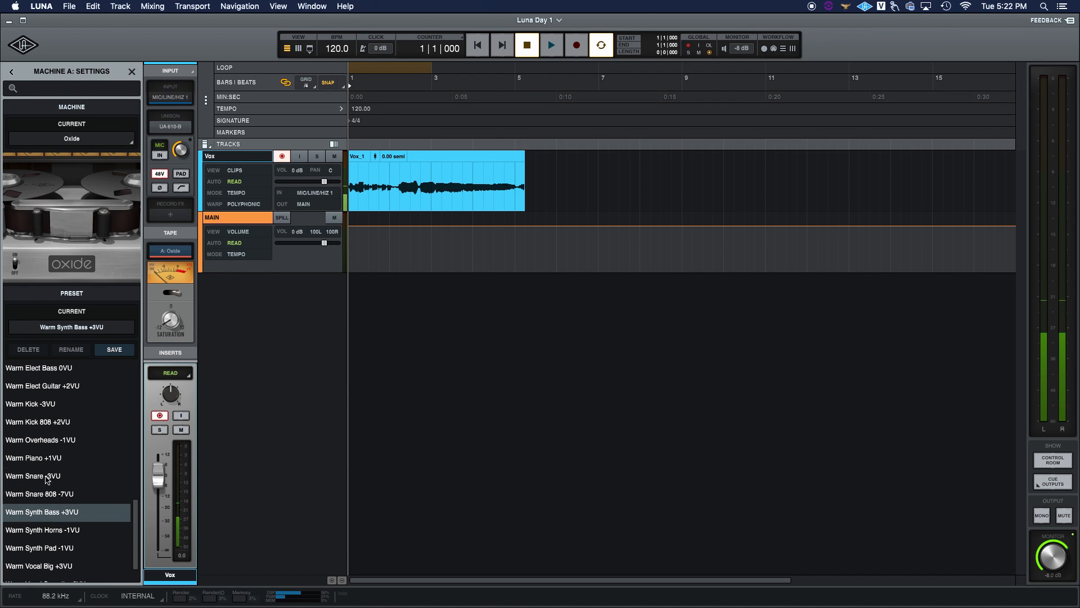
pyautogui.click(48, 477)
pyautogui.click(51, 394)
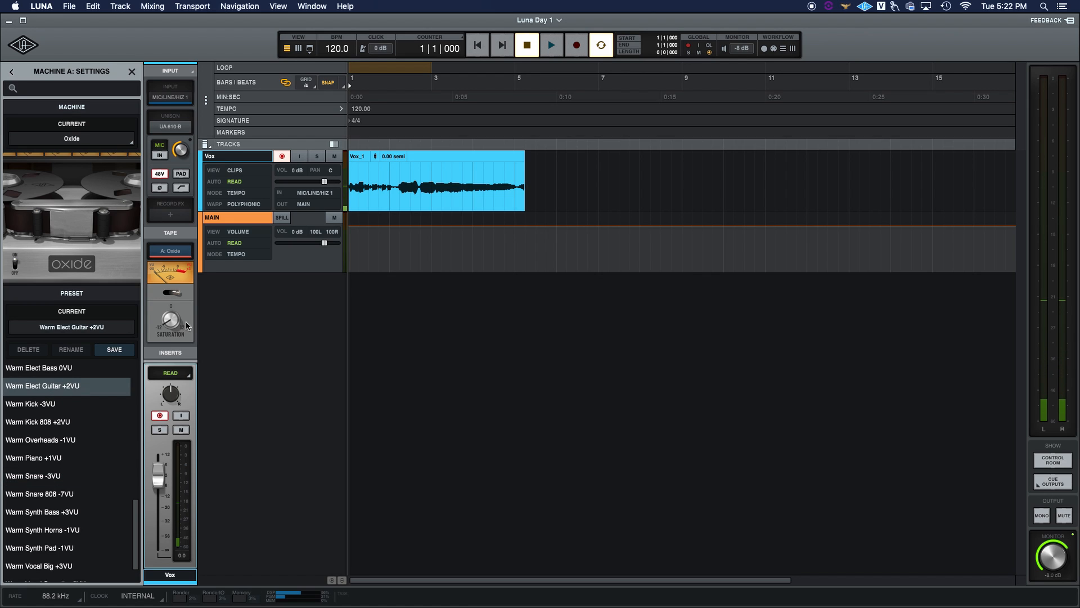
pyautogui.click(169, 294)
pyautogui.click(172, 294)
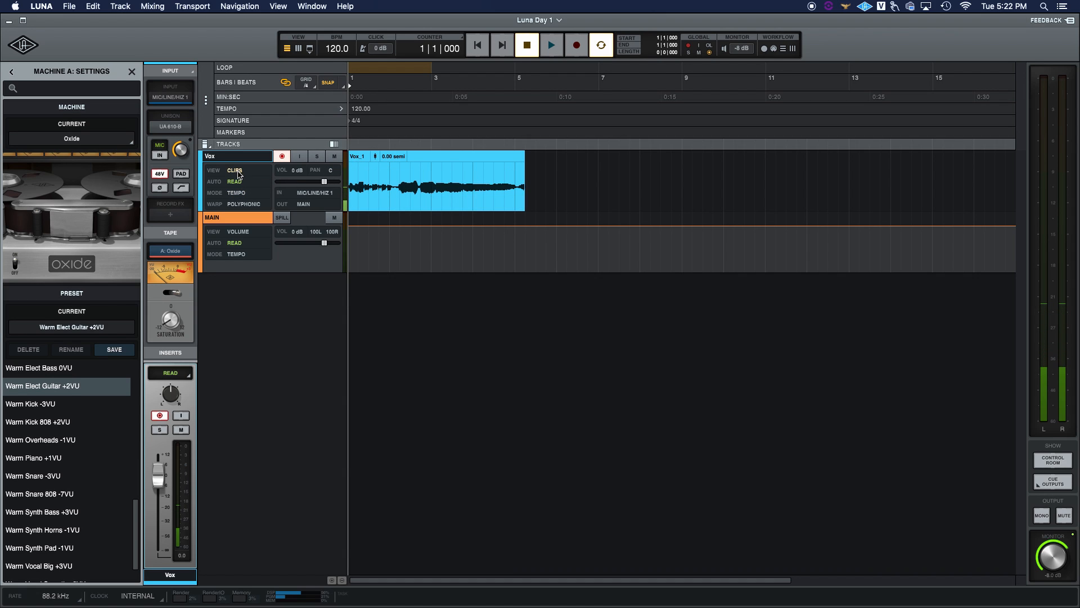
# Mute the monitor output and record a second Vox take of about seven bars, starting at the end of the first clip.
pyautogui.click(358, 165)
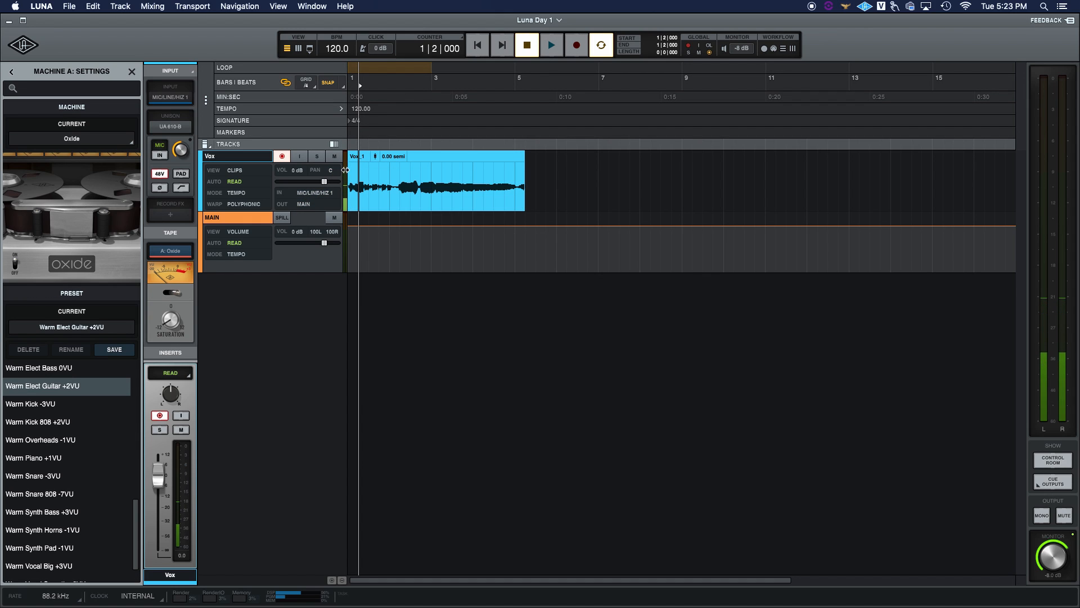
pyautogui.click(527, 157)
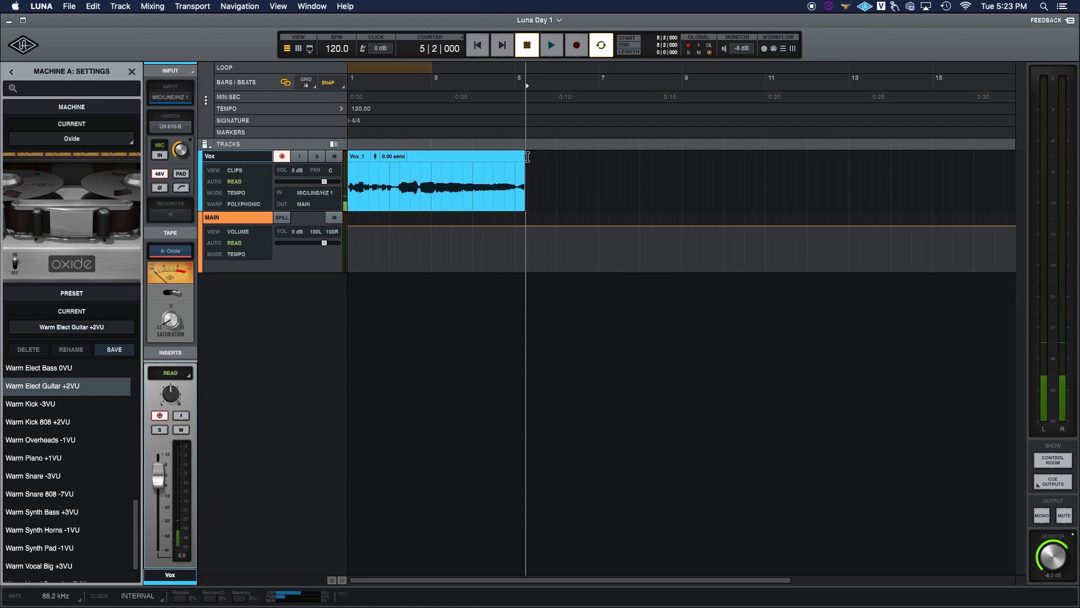
pyautogui.press('super+shift+m')
pyautogui.press('r')
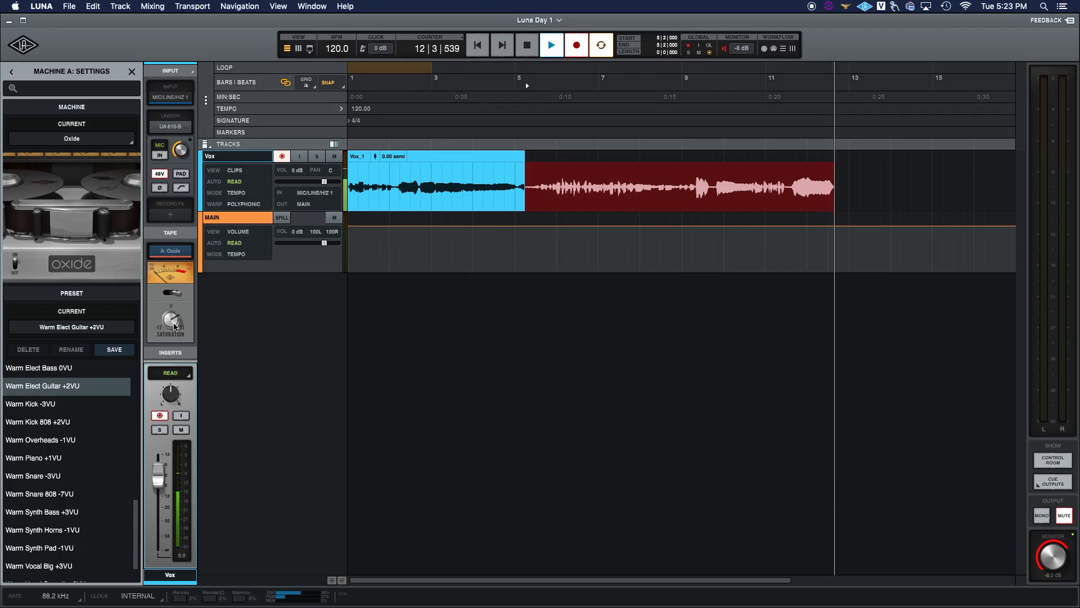
pyautogui.press('space')
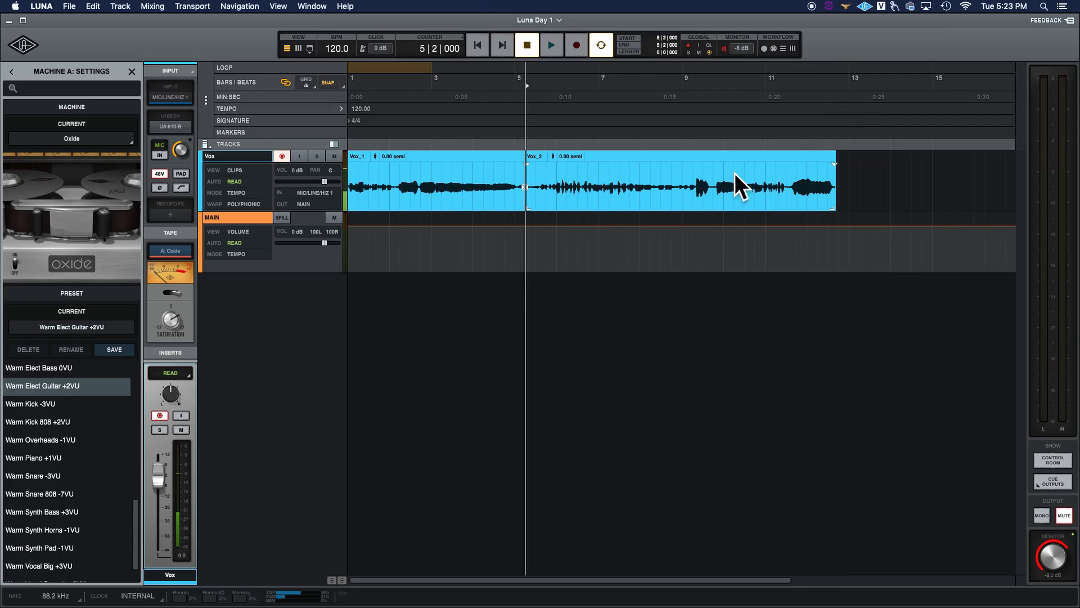
# Play back the end of the second Vox take from 11|2|000.
pyautogui.click(771, 145)
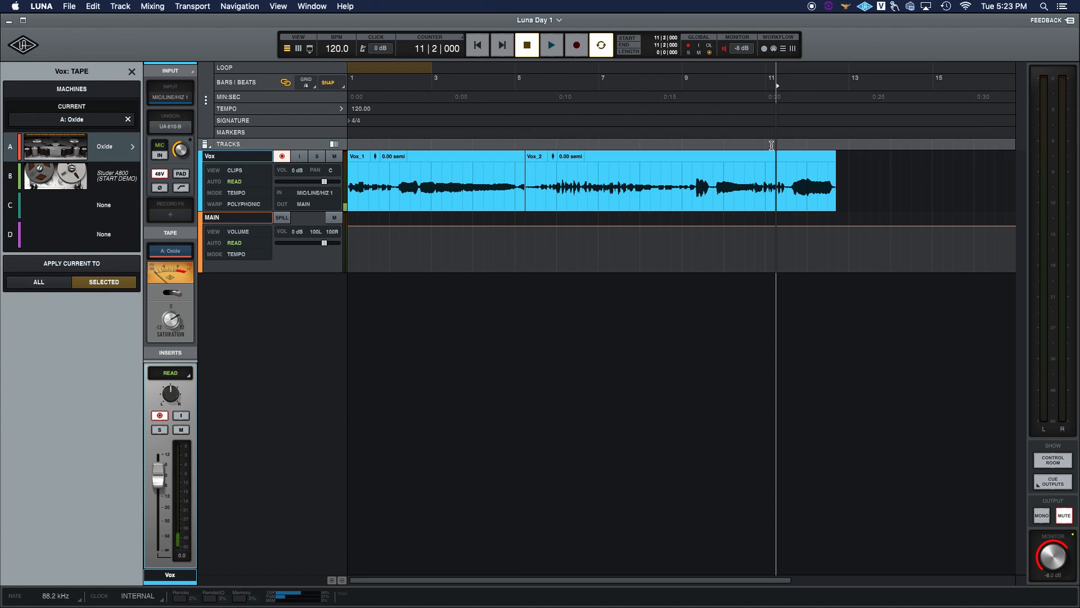
pyautogui.press('space')
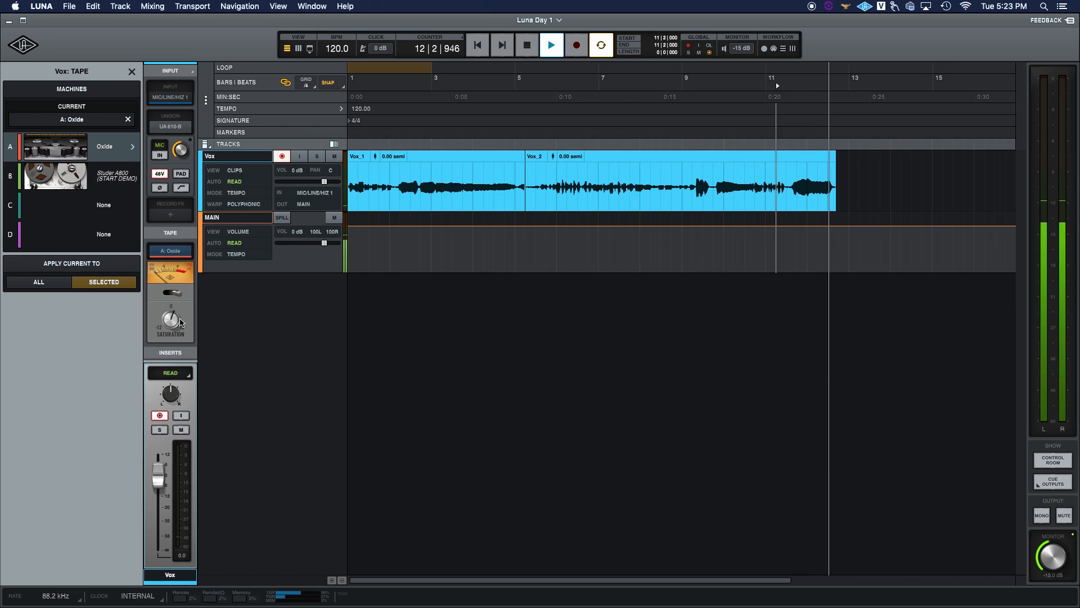
pyautogui.press('space')
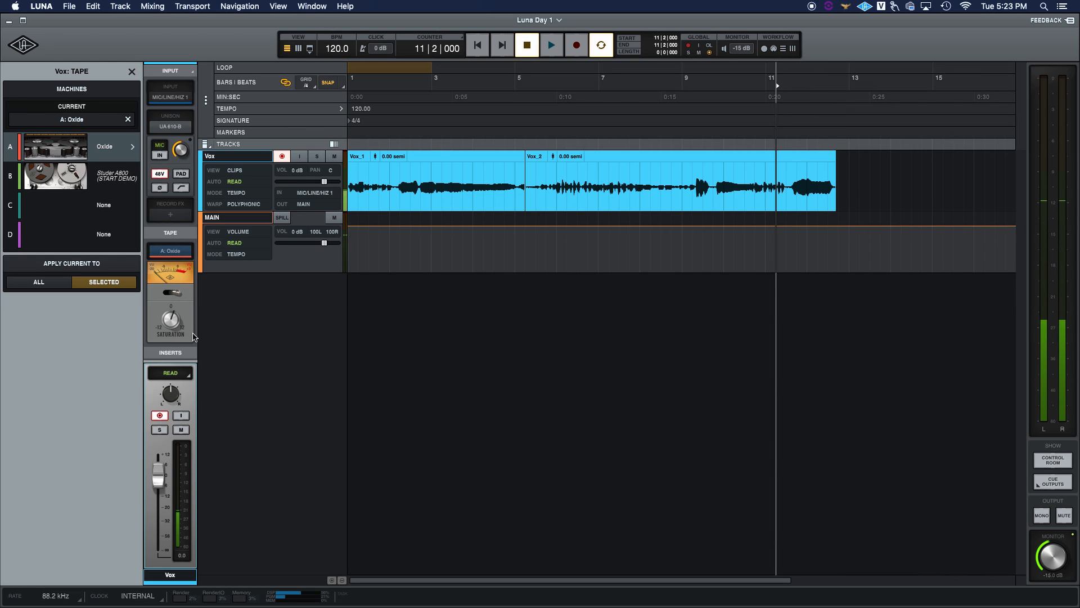
# Look over the Vox channel strip from tape to output and view the Oxide machine's settings.
pyautogui.scroll(-5, 181, 266)
pyautogui.scroll(-10, 169, 253)
pyautogui.scroll(7, 165, 332)
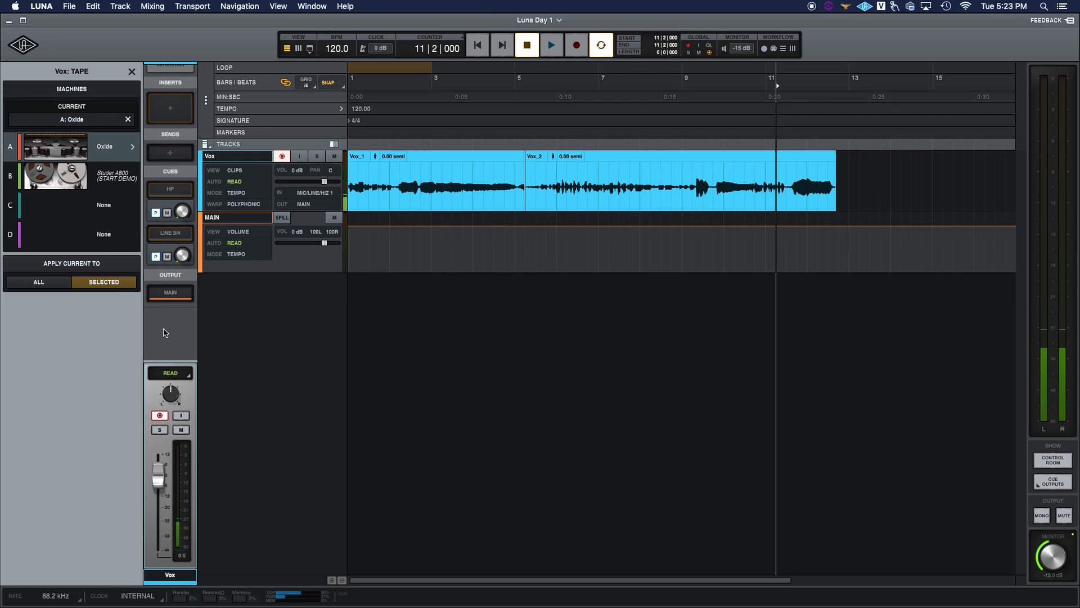
pyautogui.scroll(5, 165, 331)
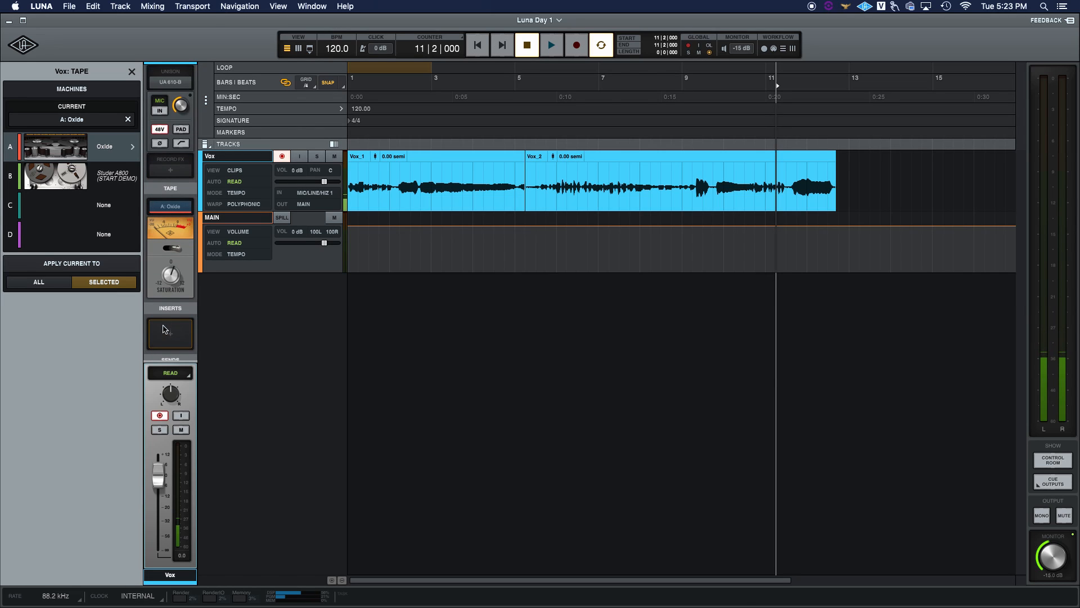
pyautogui.click(112, 152)
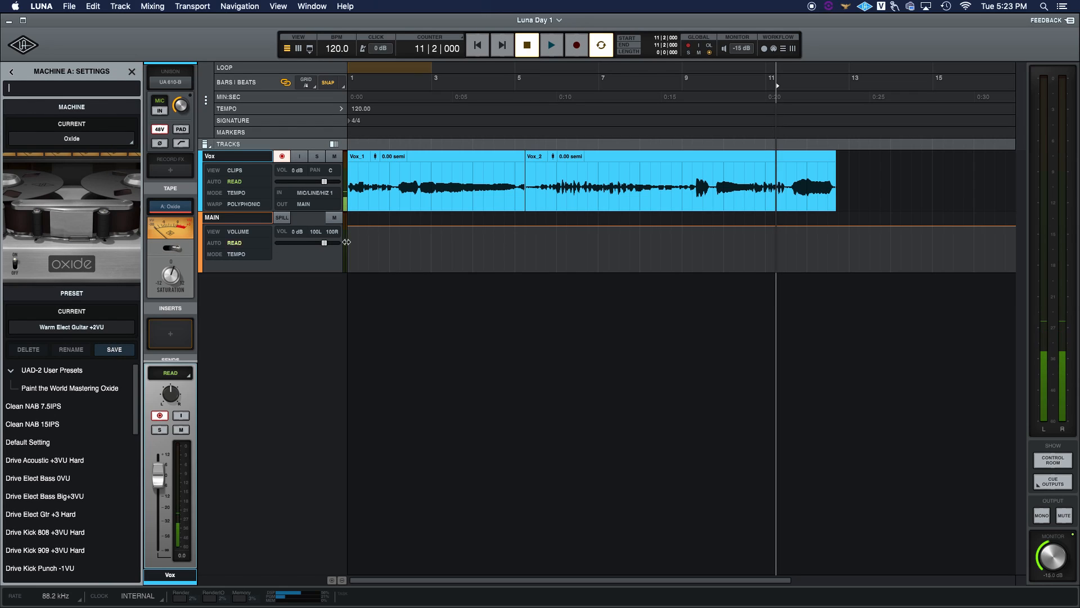
# Replay the end of the second Vox take twice from the current position and check the performance meters.
pyautogui.press('space')
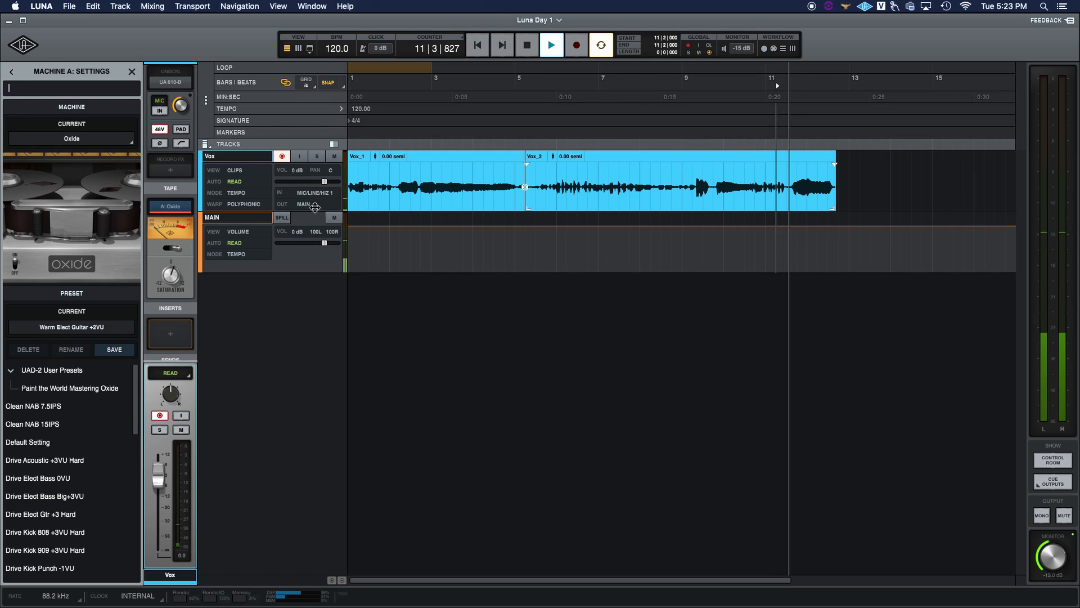
pyautogui.press('space')
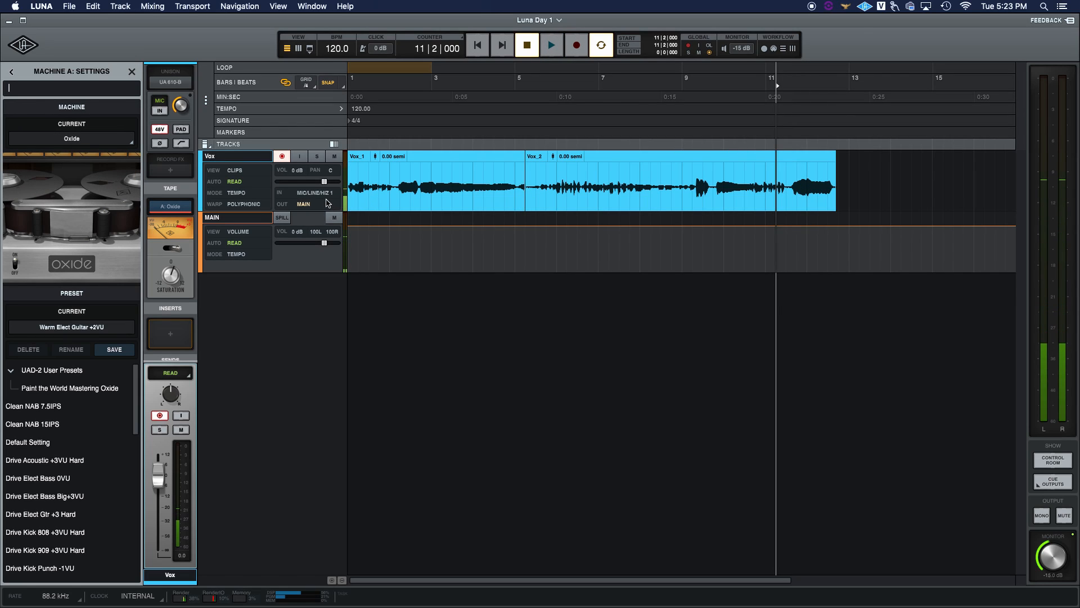
pyautogui.click(41, 6)
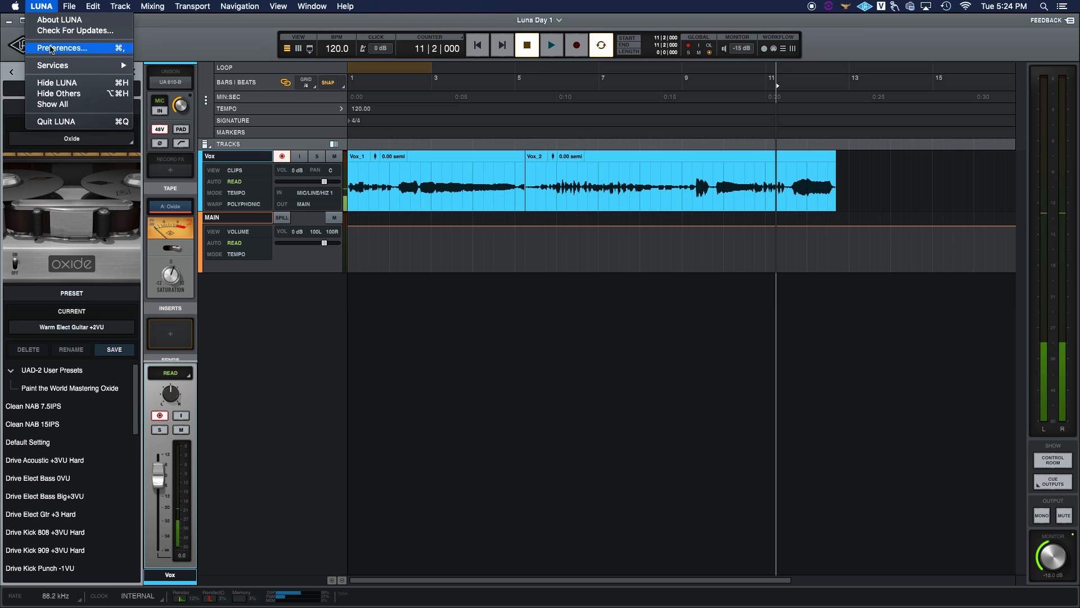
pyautogui.click(191, 52)
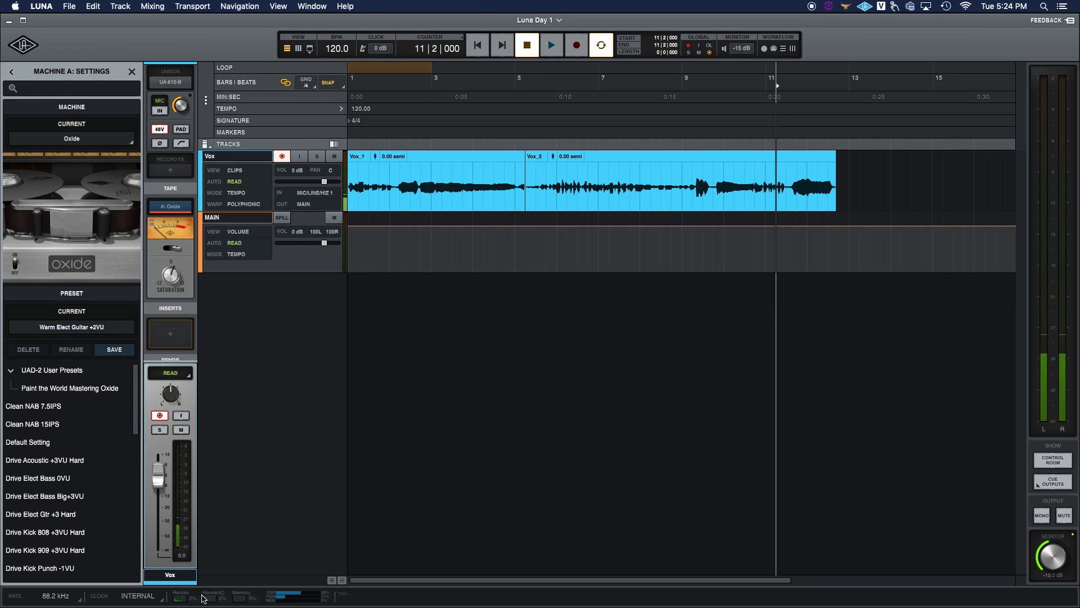
pyautogui.press('space')
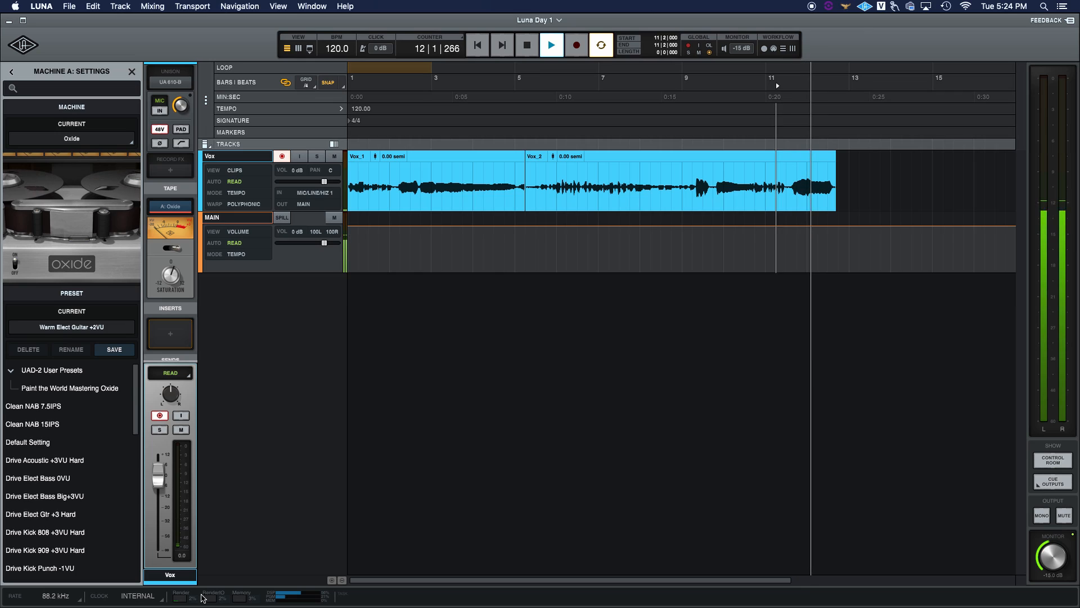
pyautogui.press('space')
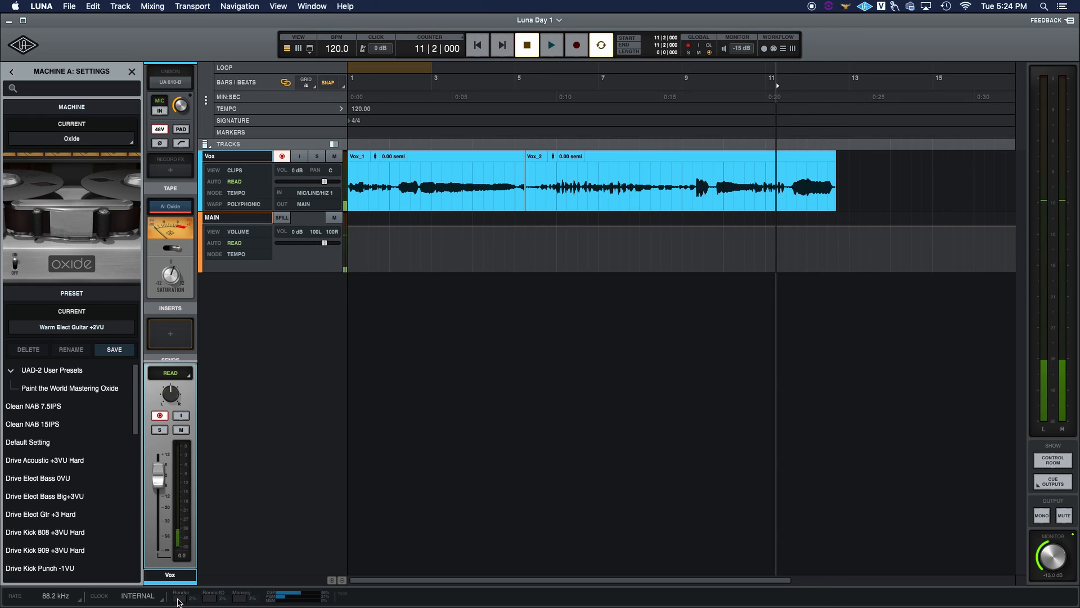
# View the available session sample rates and close the list without choosing one.
pyautogui.click(140, 598)
pyautogui.click(55, 595)
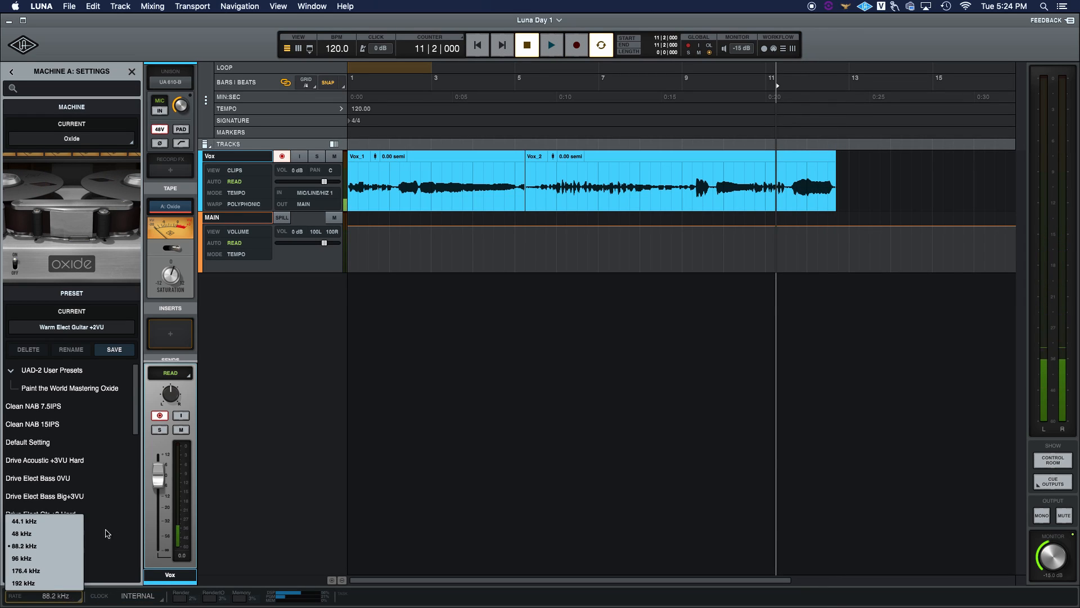
pyautogui.click(299, 441)
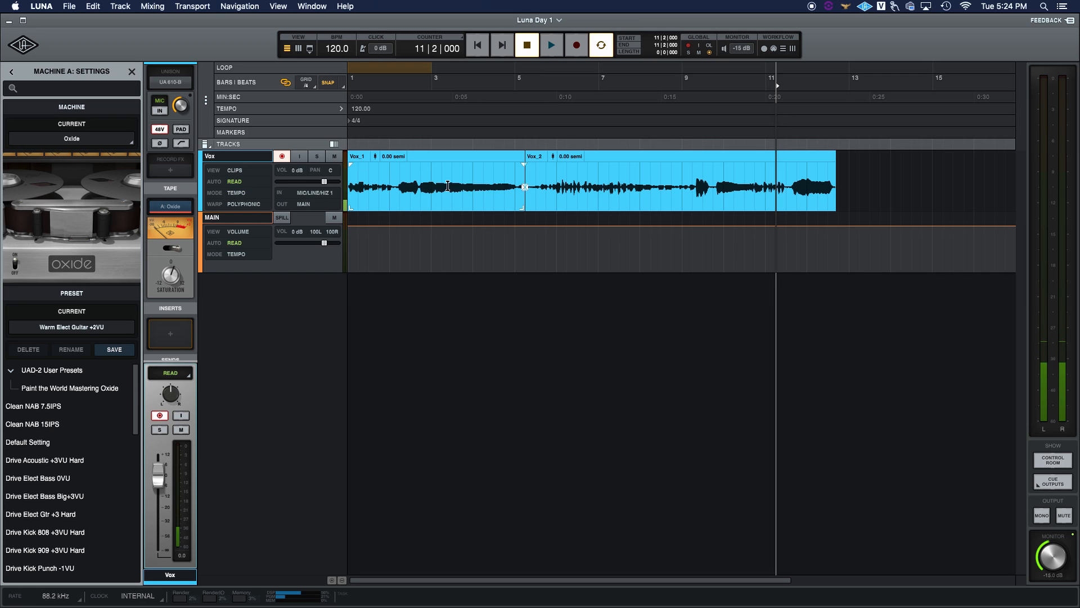
# Place the playhead at 9|4|000, examine the Hardware, I/O Matrix and Options preferences, and return to the session.
pyautogui.click(714, 141)
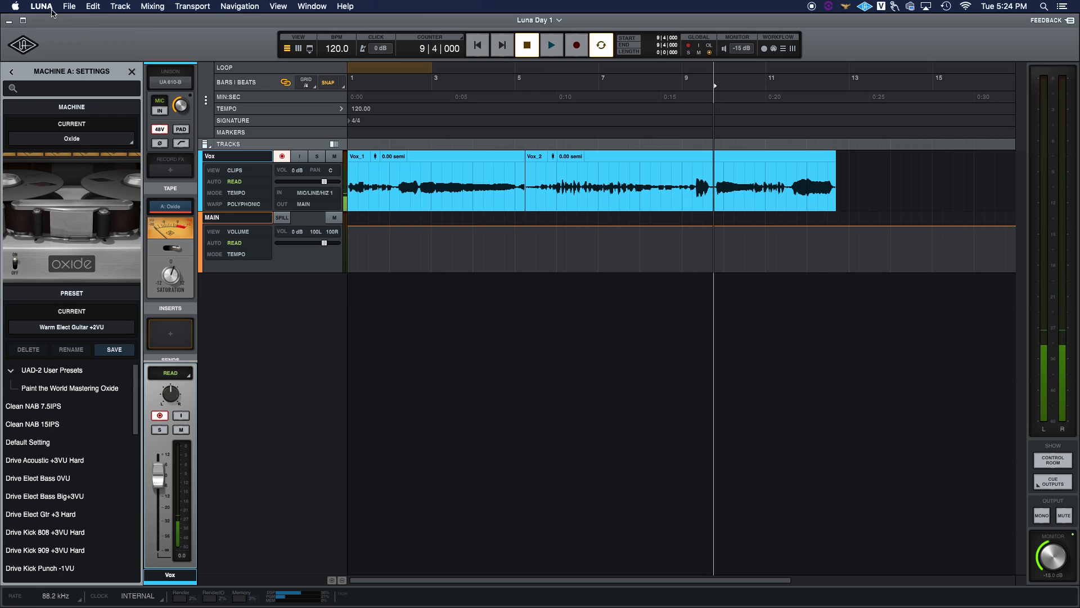
pyautogui.click(41, 6)
pyautogui.click(65, 47)
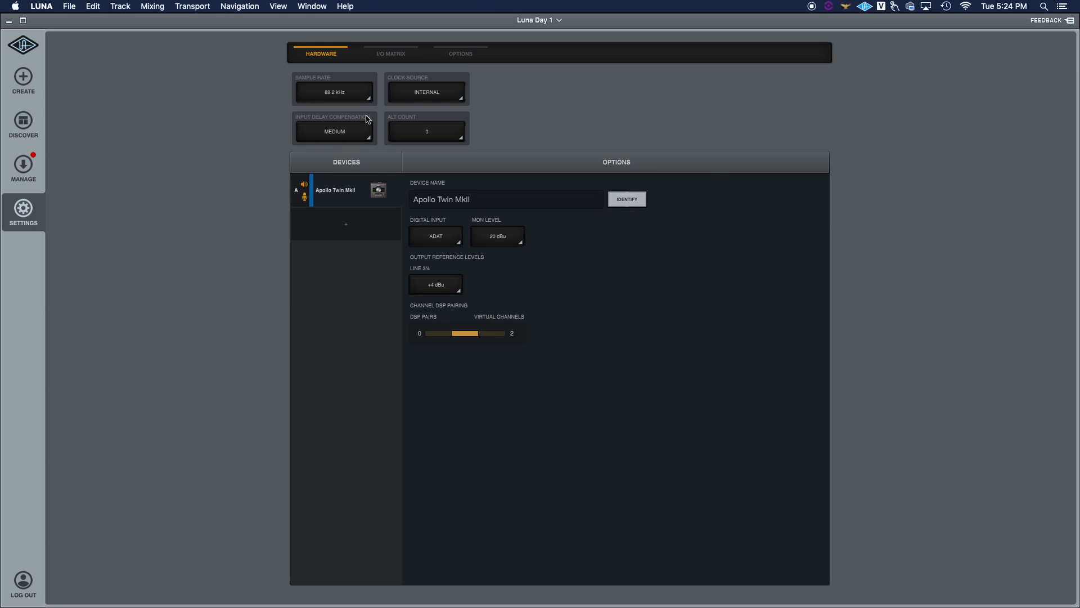
pyautogui.click(388, 54)
pyautogui.click(445, 58)
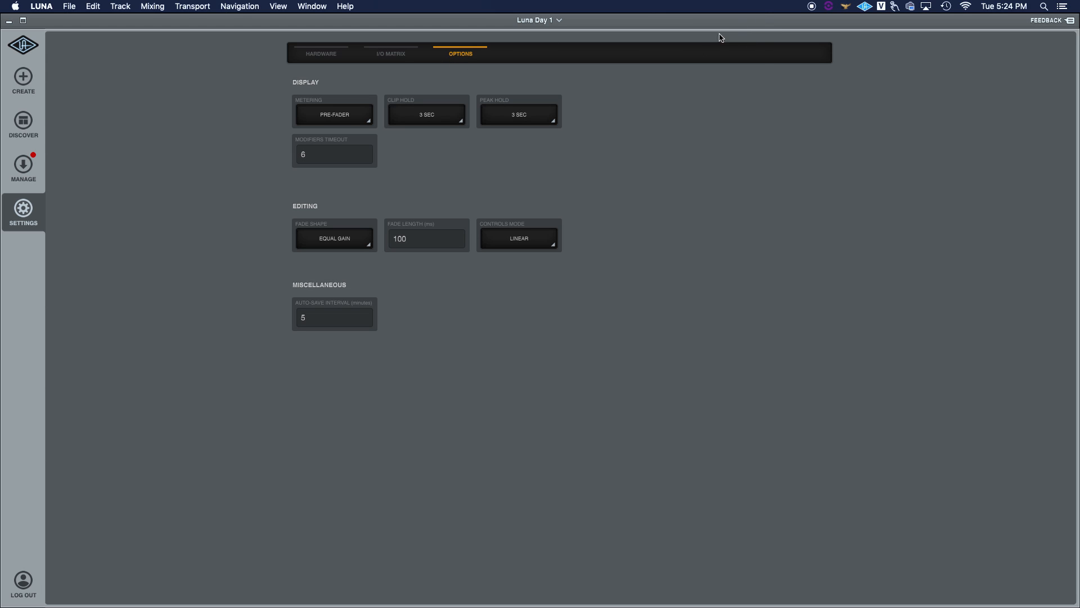
pyautogui.click(323, 56)
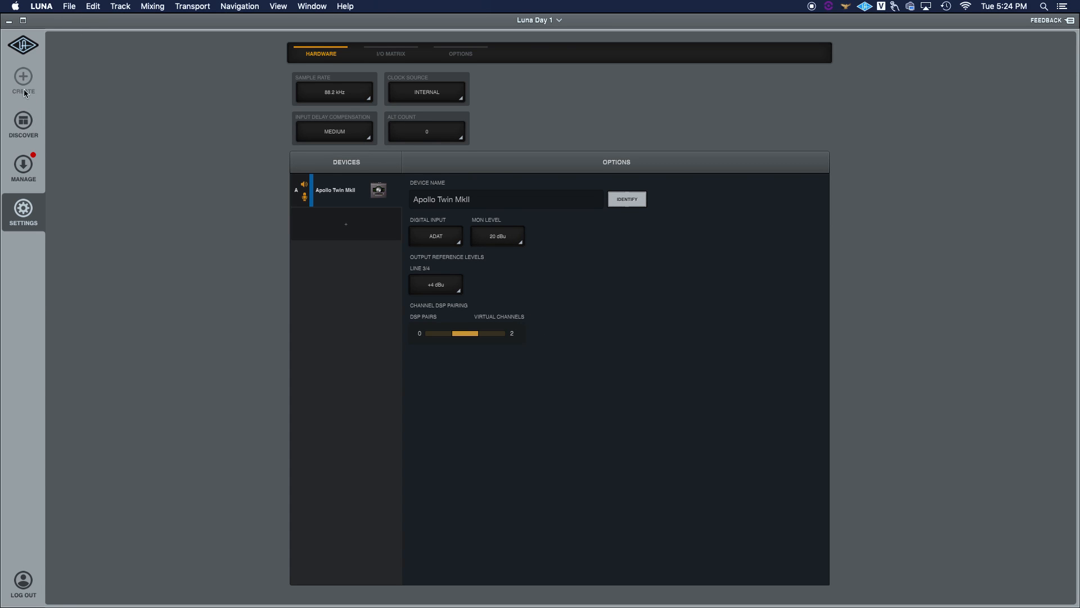
pyautogui.click(17, 44)
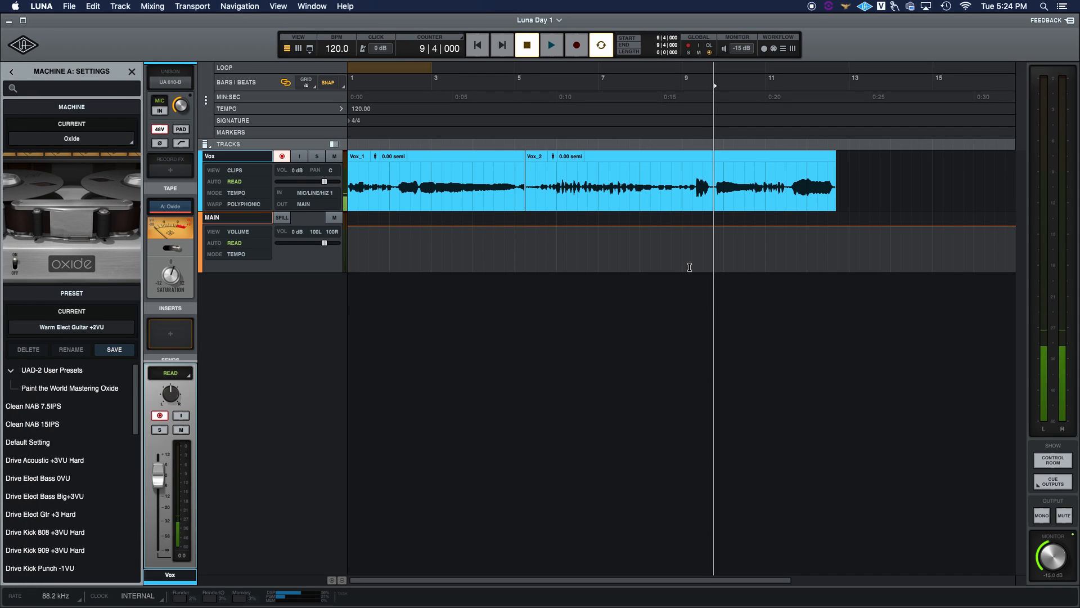
# Play back the Vox track from 9|4|000 and look over its channel strip's tape, sends, cues and output sections.
pyautogui.press('space')
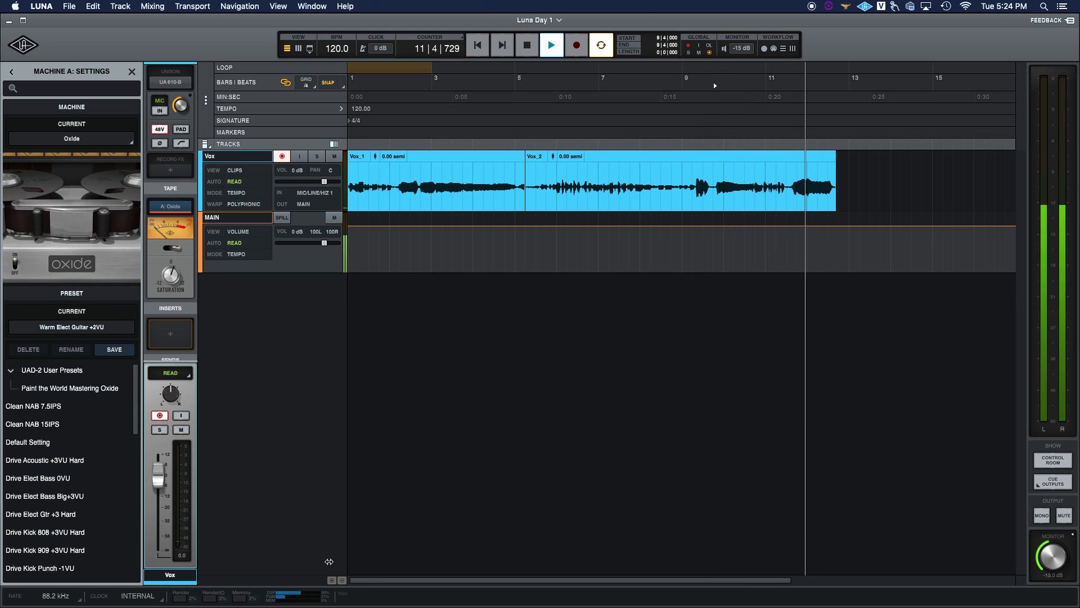
pyautogui.press('space')
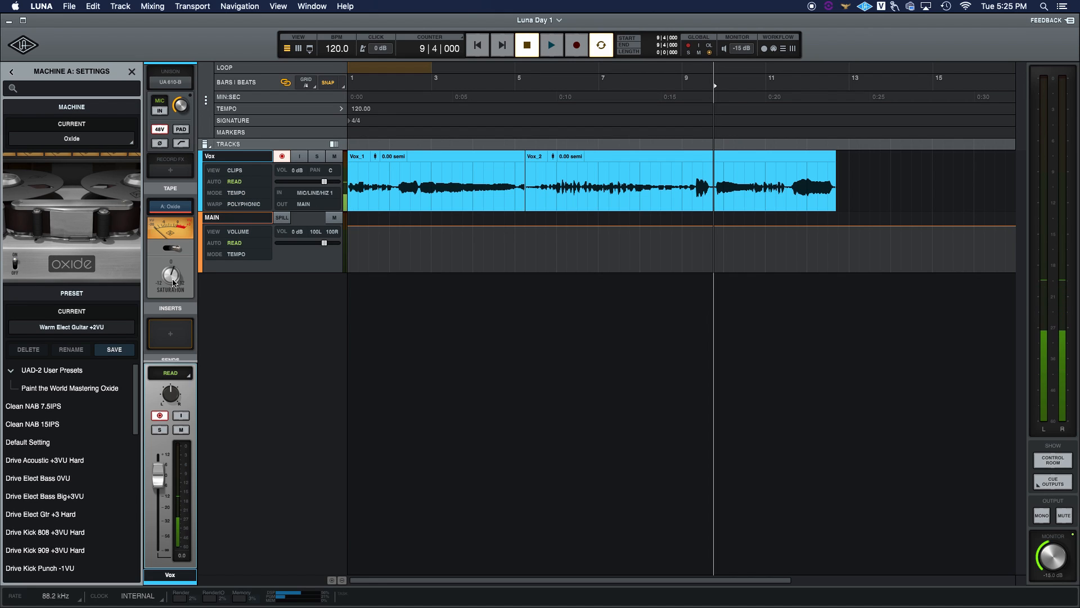
pyautogui.scroll(-5, 171, 312)
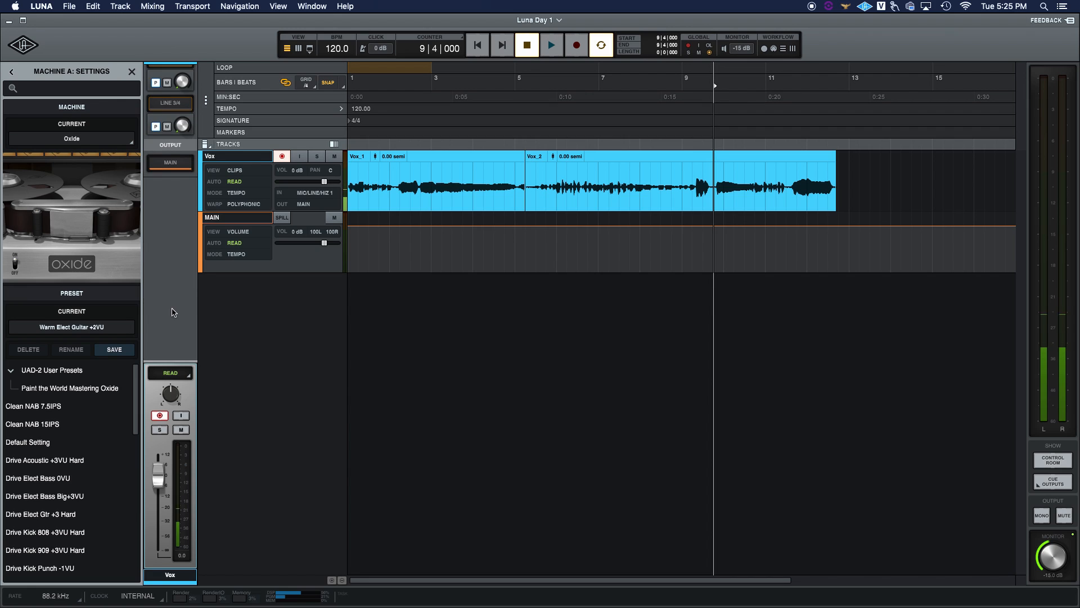
pyautogui.scroll(4, 169, 225)
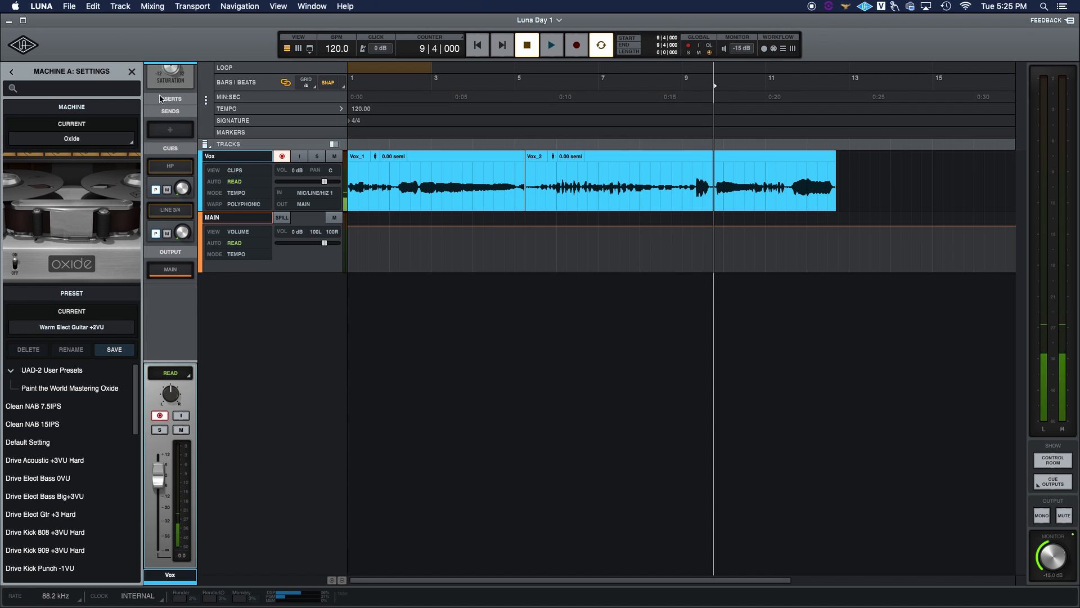
pyautogui.scroll(5, 172, 236)
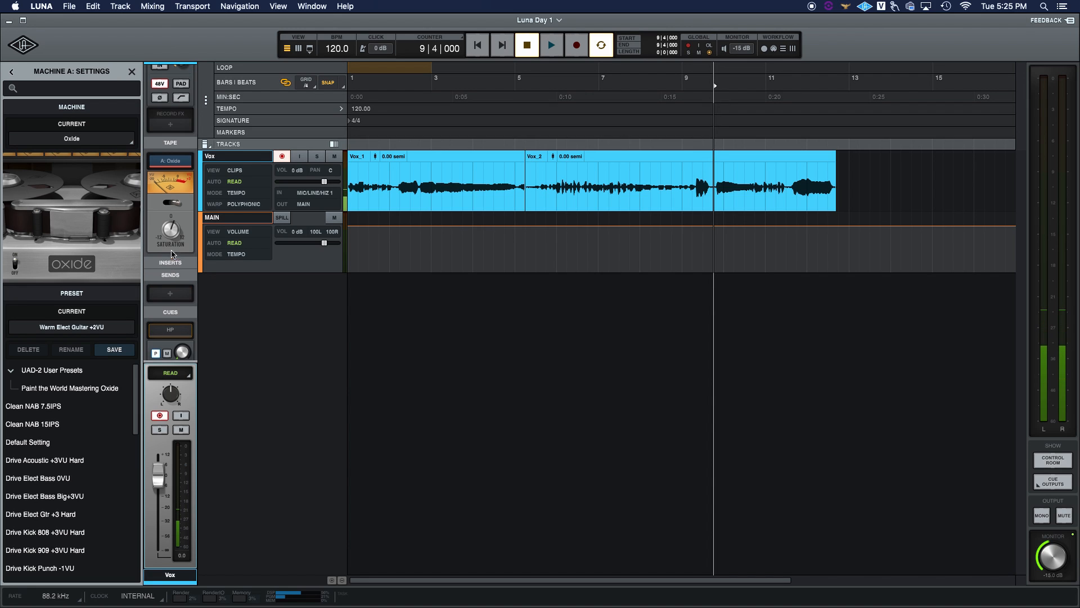
# Insert the Teletronix LA-2A Legacy compressor in the first Record FX slot of the Vox channel.
pyautogui.scroll(3, 173, 254)
pyautogui.click(171, 215)
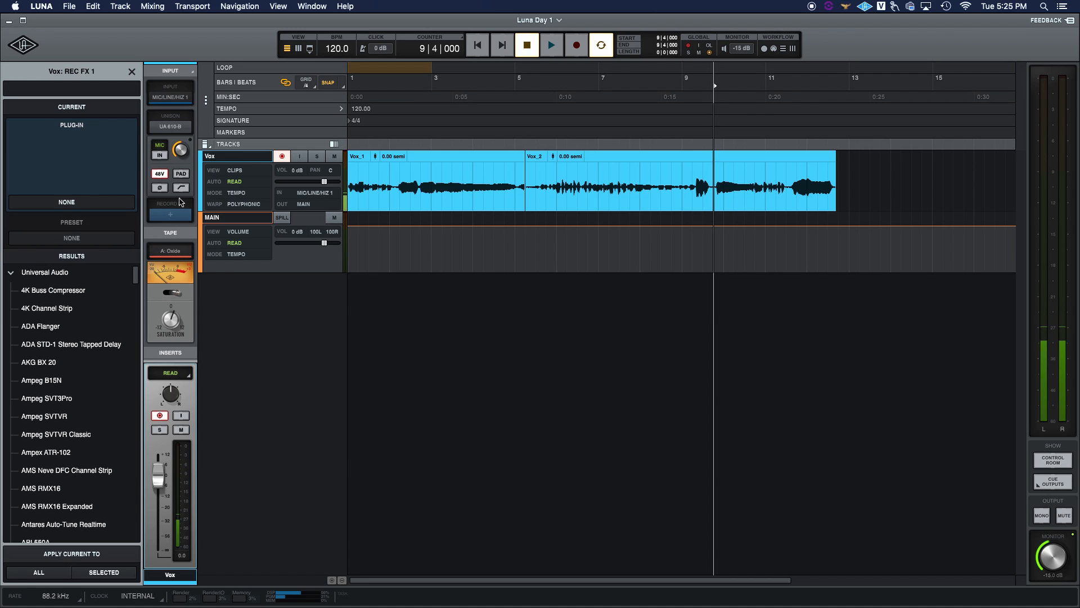
pyautogui.scroll(-5, 177, 207)
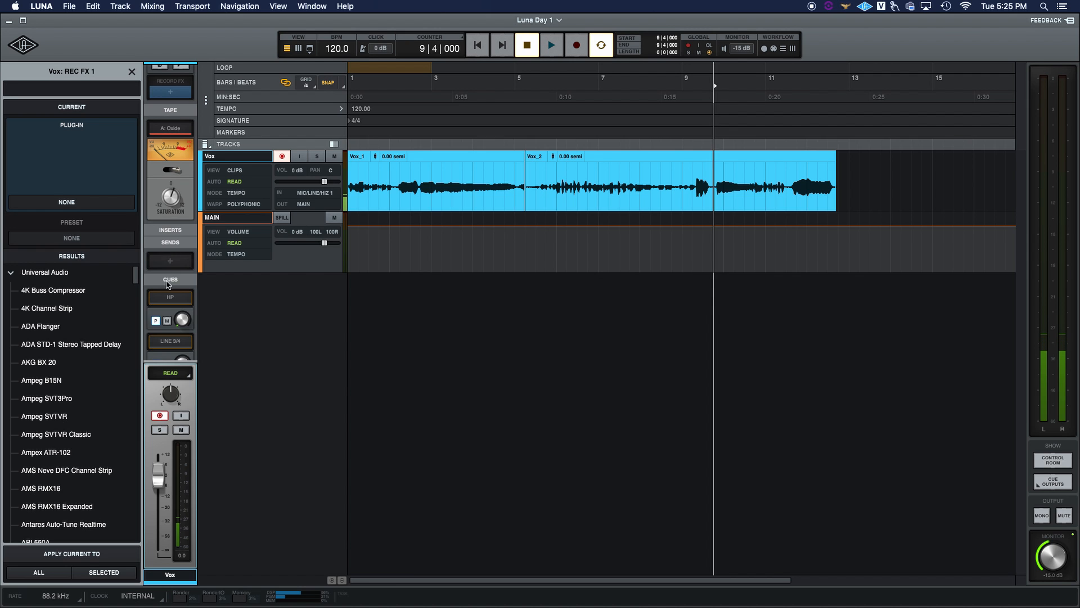
pyautogui.click(169, 234)
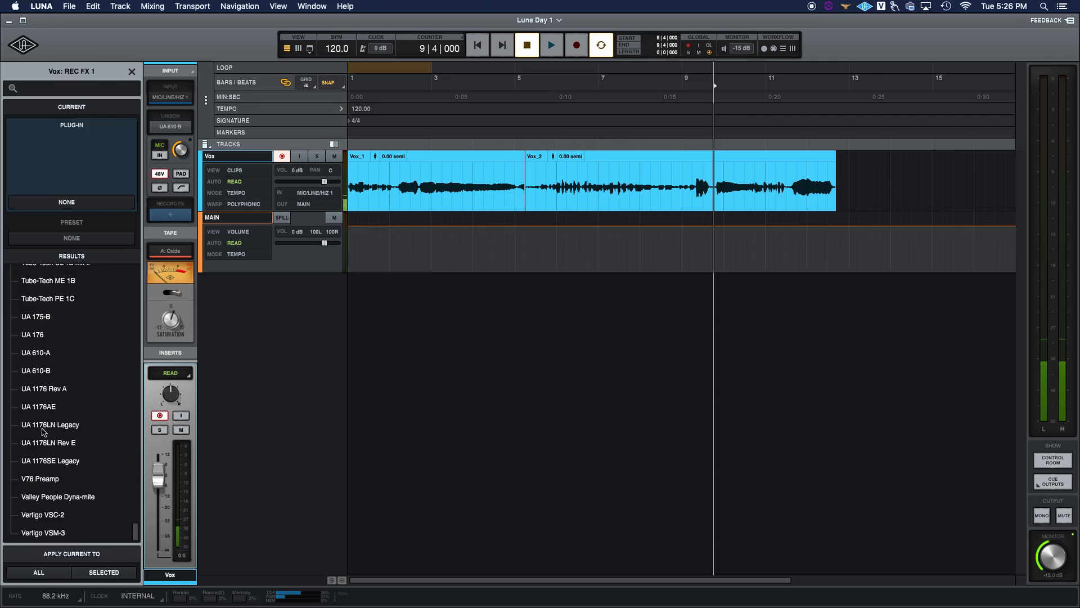
pyautogui.scroll(1, 66, 434)
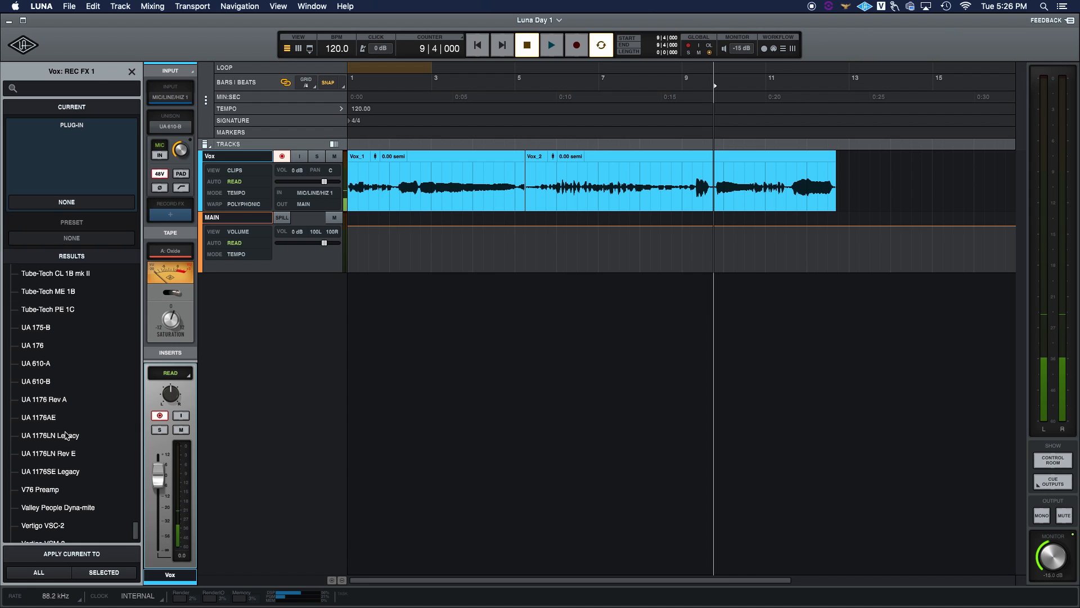
pyautogui.scroll(3, 66, 435)
pyautogui.scroll(-4, 65, 433)
pyautogui.scroll(10, 66, 434)
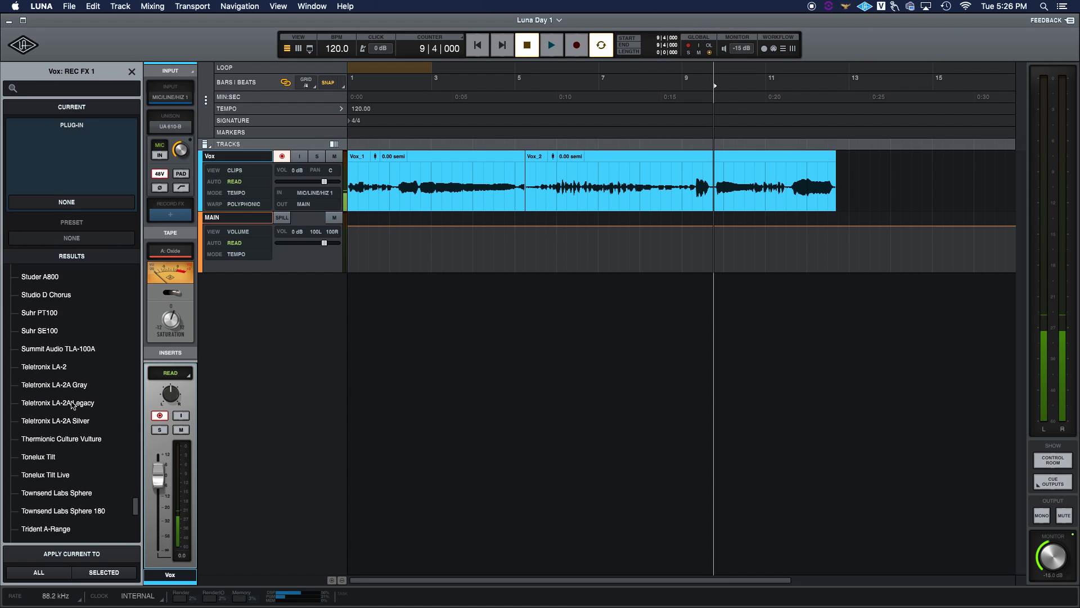
pyautogui.doubleClick(73, 402)
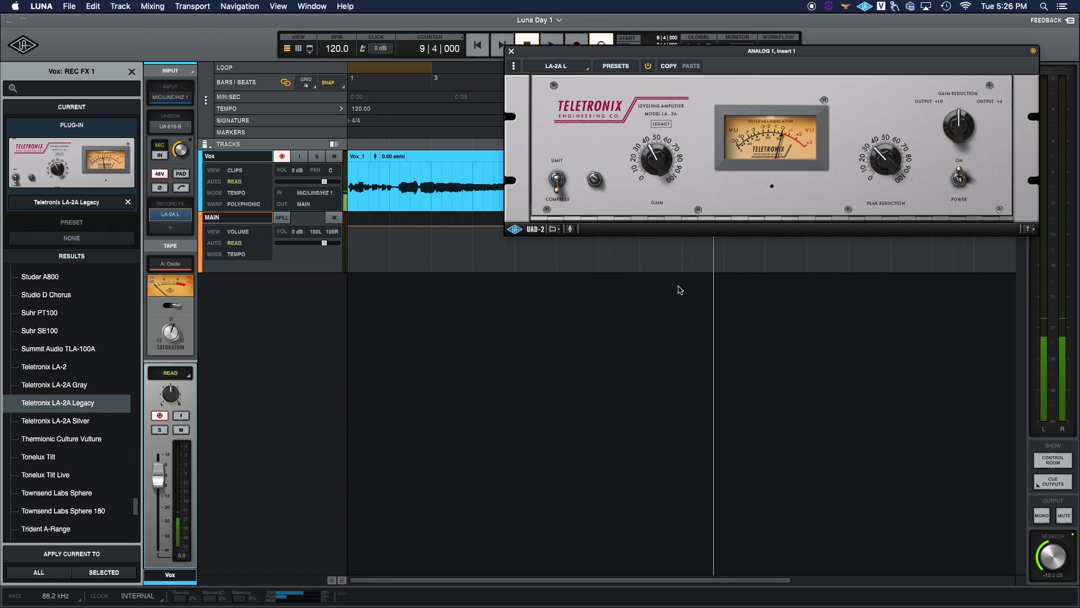
# Play the Vox track from 9|4|000 while adjusting the LA-2A's Peak Reduction, and move the plug-in window below the tracks.
pyautogui.press('space')
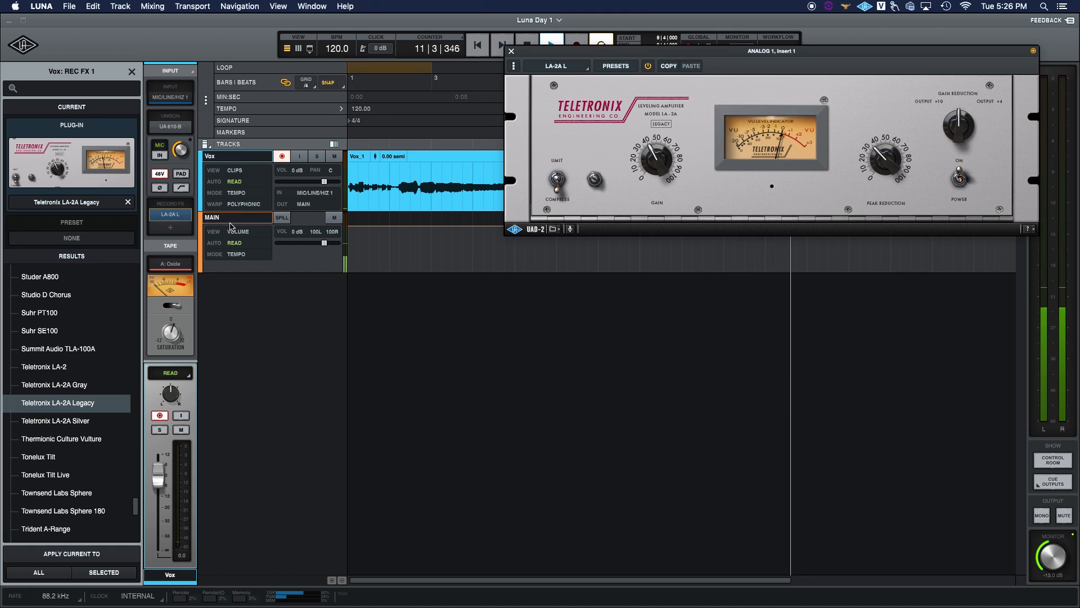
pyautogui.moveTo(870, 147); pyautogui.dragTo(872, 121)
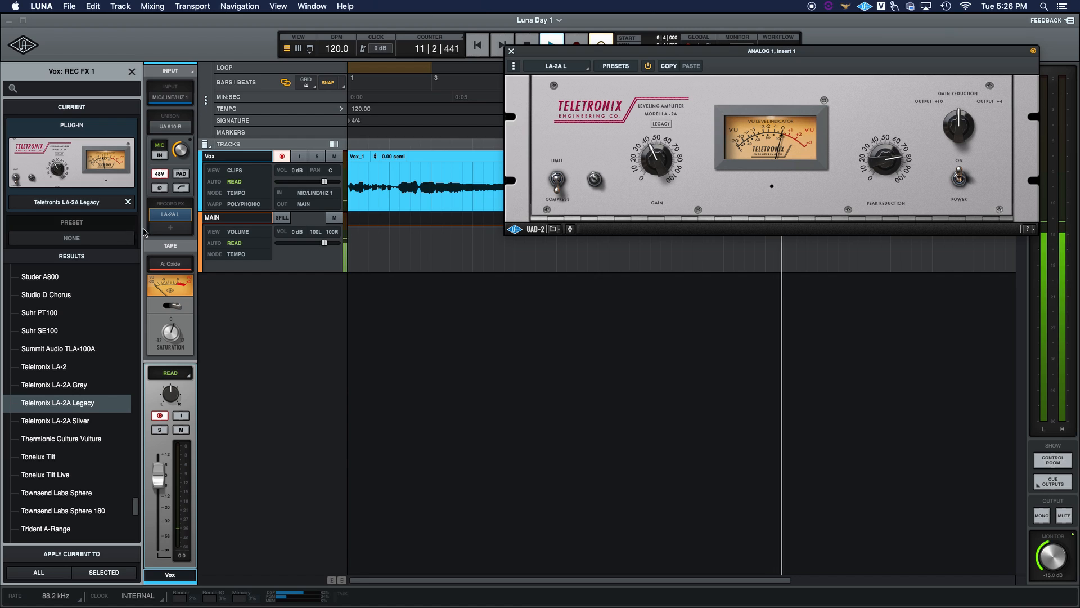
pyautogui.press('space')
pyautogui.moveTo(170, 219)
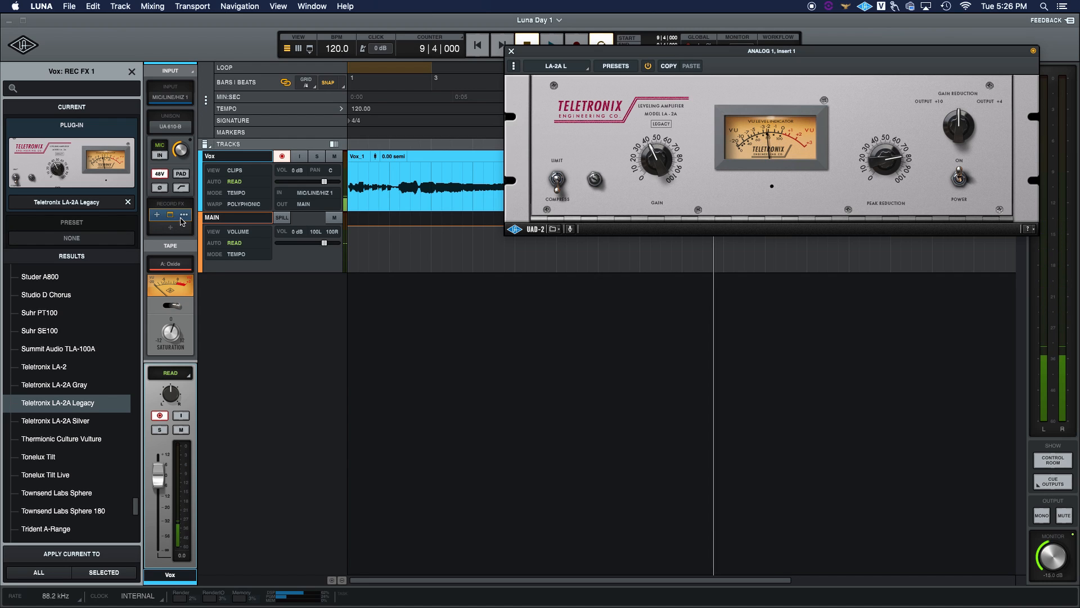
pyautogui.moveTo(774, 51); pyautogui.dragTo(621, 260)
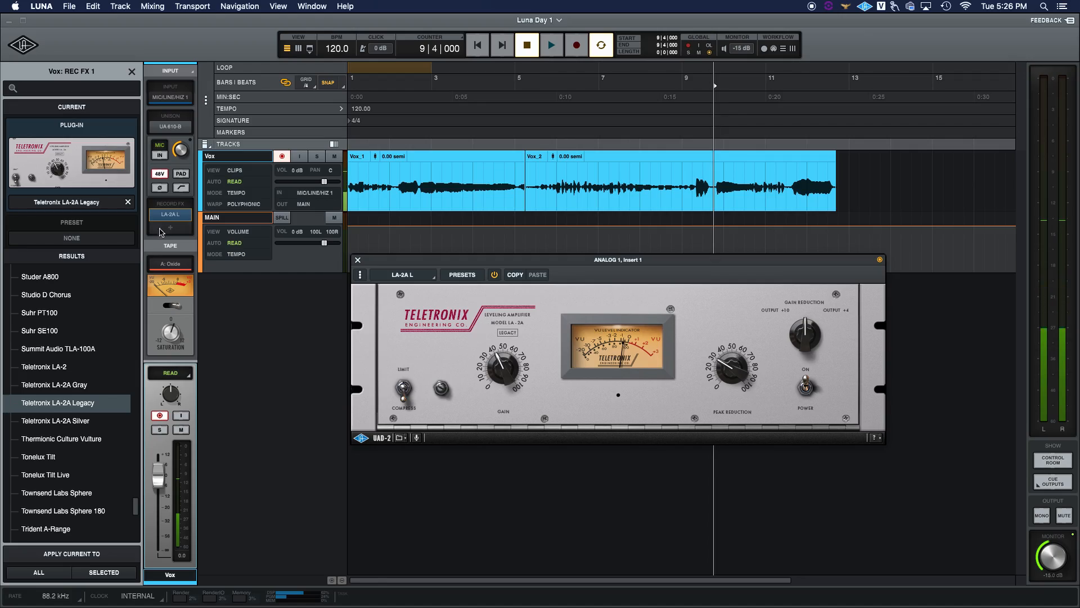
# Browse the Record FX plug-in list for an equalizer and load the Pultec EQP-1A Legacy in the Vox channel's second slot, leaving the first slot empty.
pyautogui.scroll(-3, 163, 225)
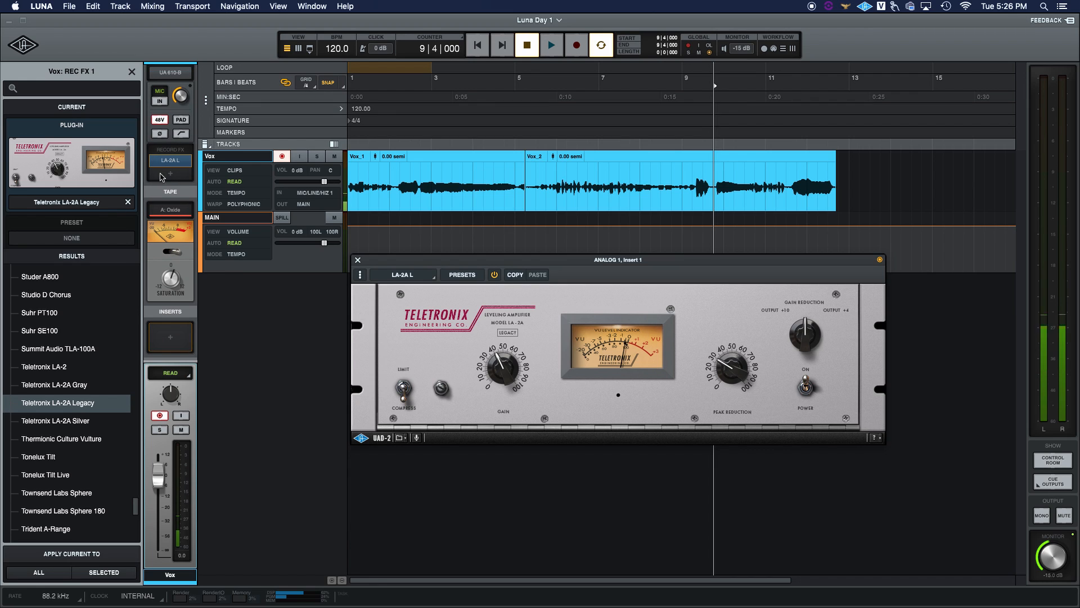
pyautogui.scroll(-5, 52, 425)
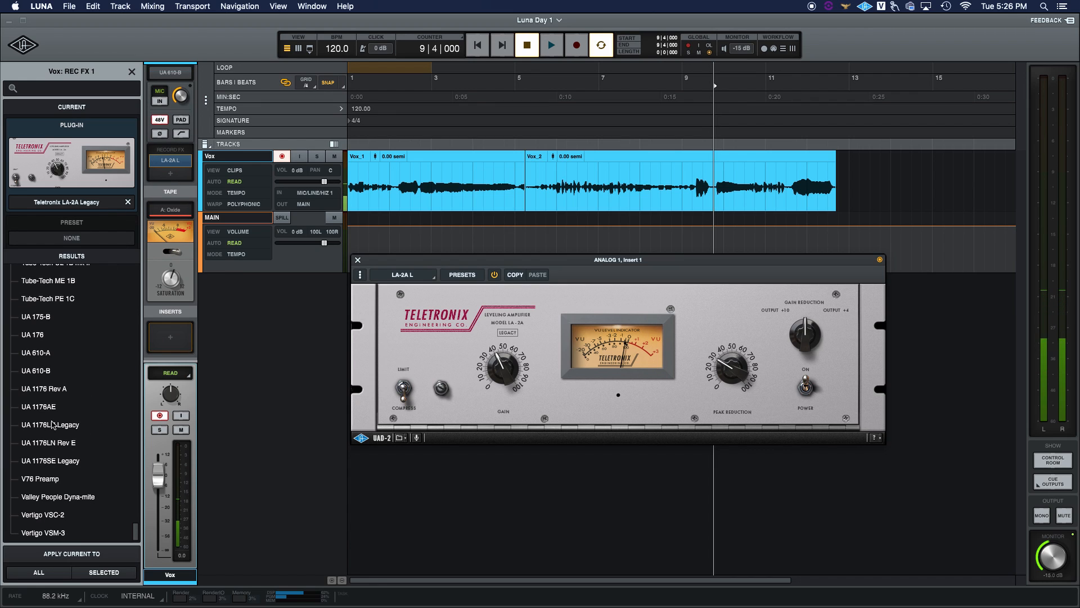
pyautogui.scroll(5, 52, 422)
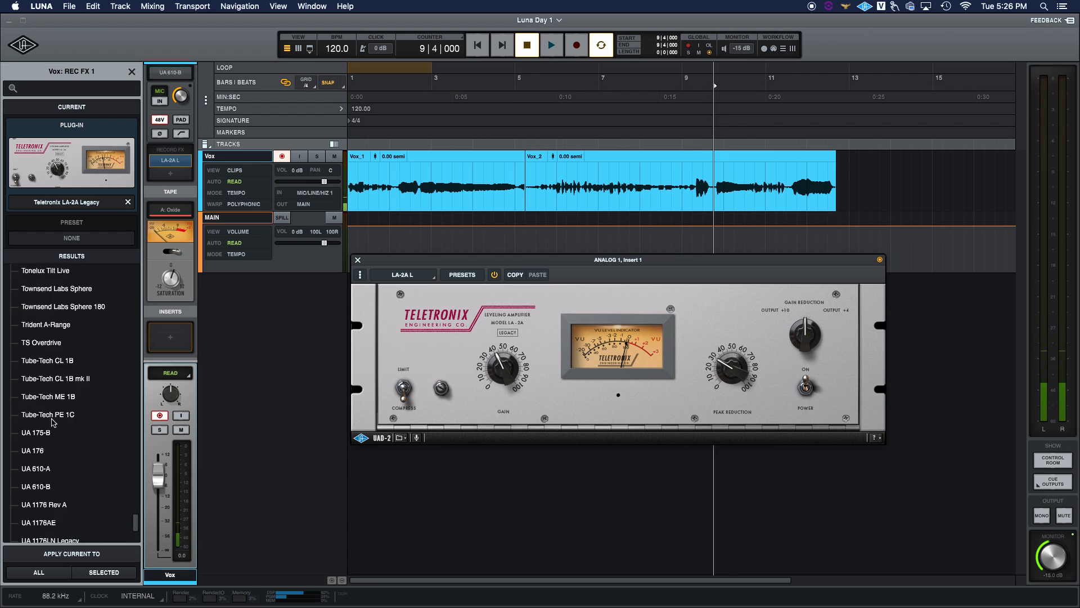
pyautogui.scroll(-5, 52, 415)
pyautogui.scroll(2, 49, 416)
pyautogui.scroll(1, 50, 415)
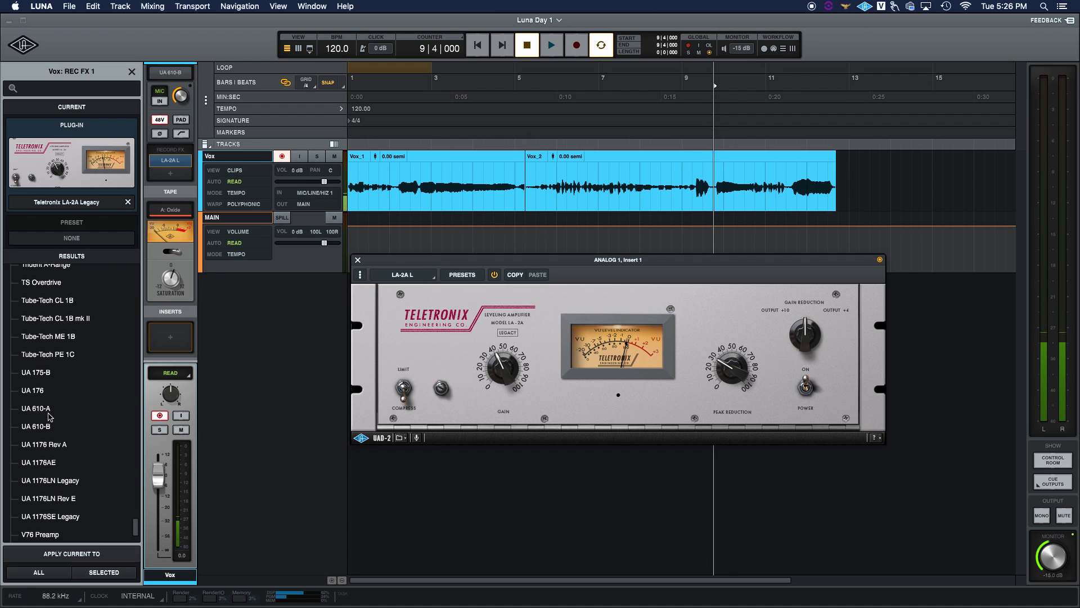
pyautogui.scroll(20, 49, 415)
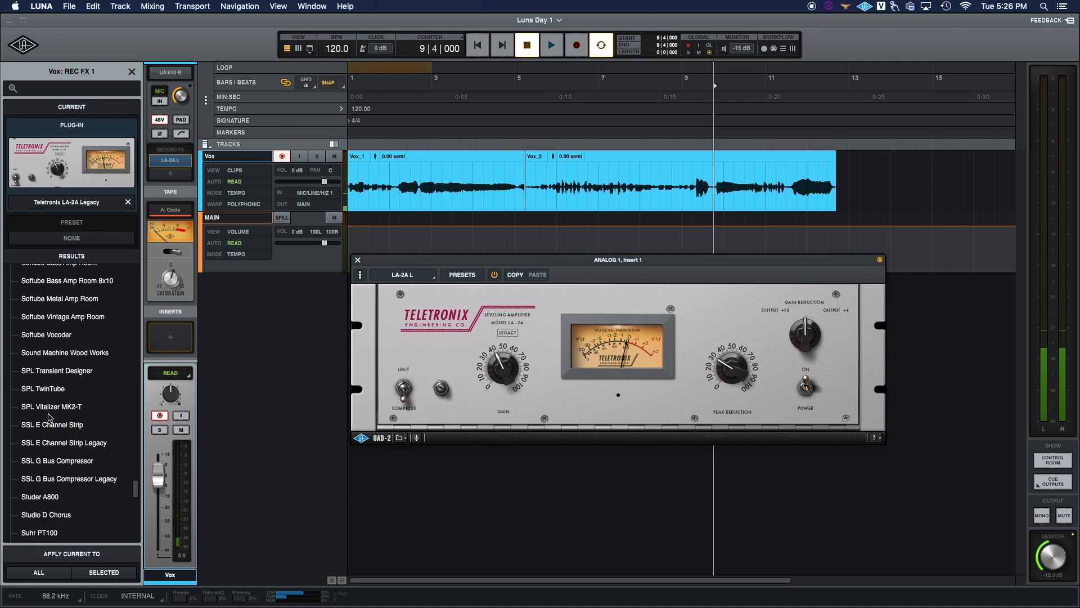
pyautogui.scroll(-12, 49, 416)
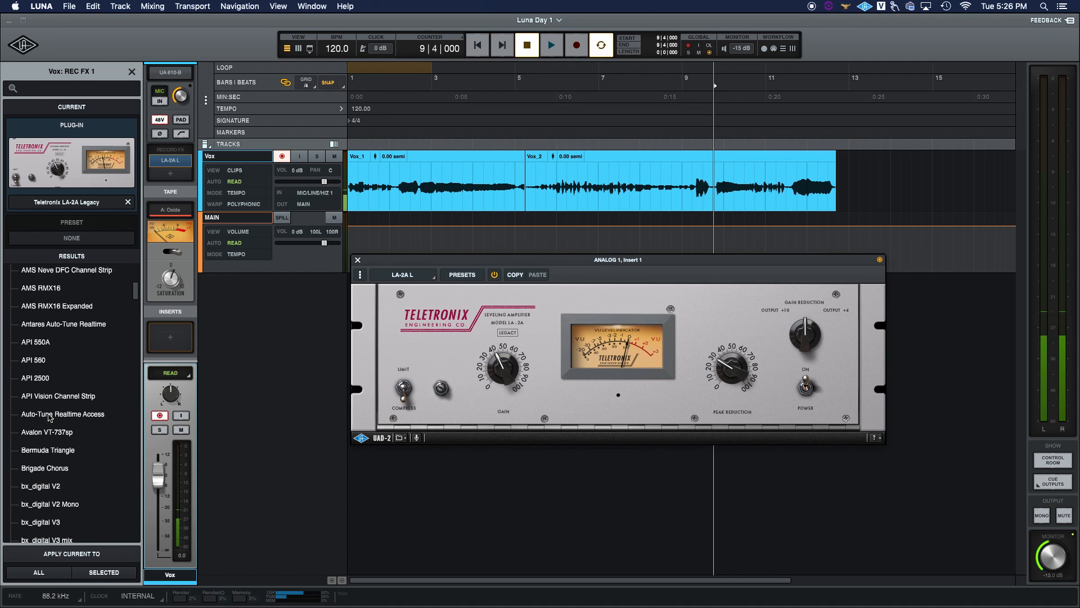
pyautogui.scroll(-20, 49, 416)
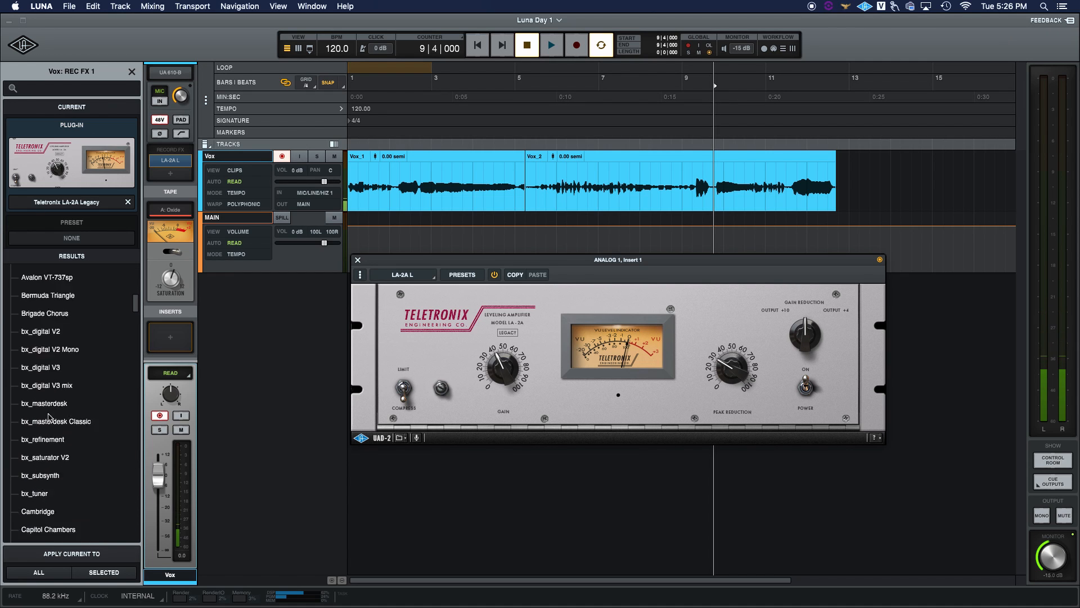
pyautogui.scroll(-15, 50, 416)
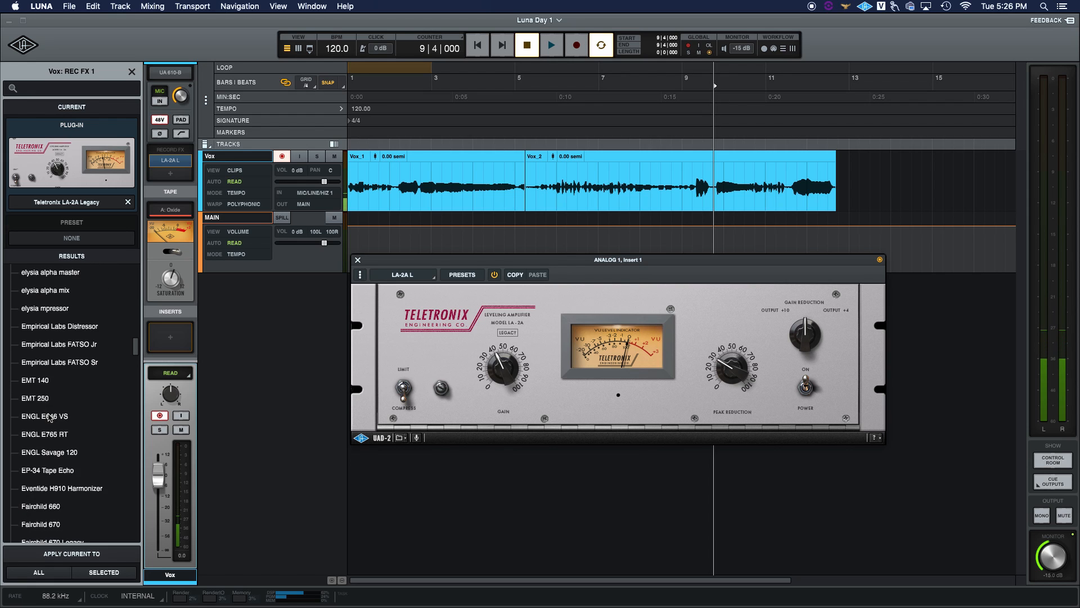
pyautogui.scroll(-15, 50, 417)
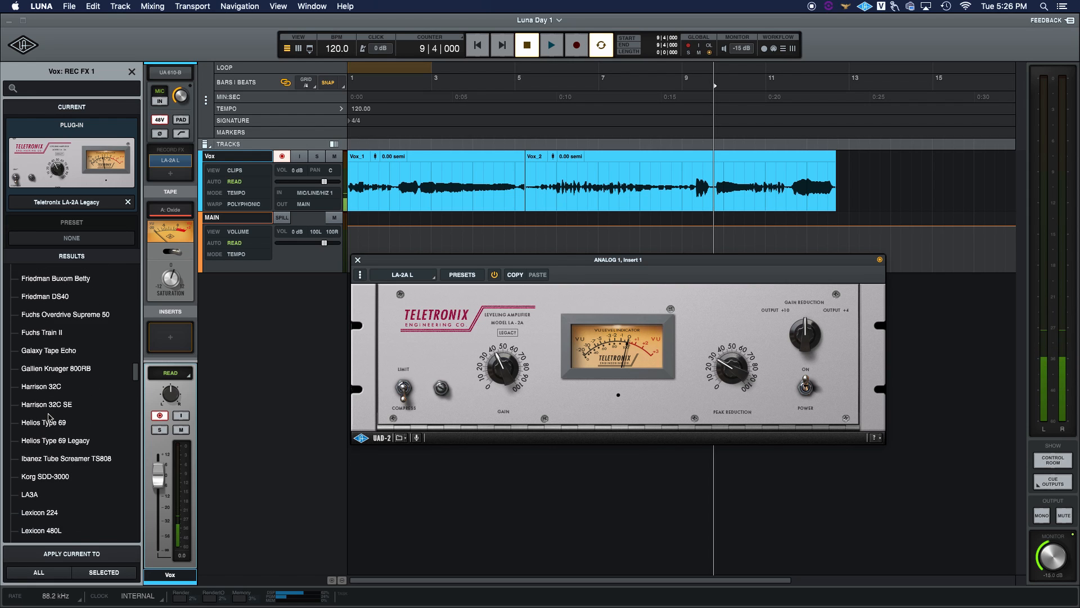
pyautogui.scroll(-15, 49, 416)
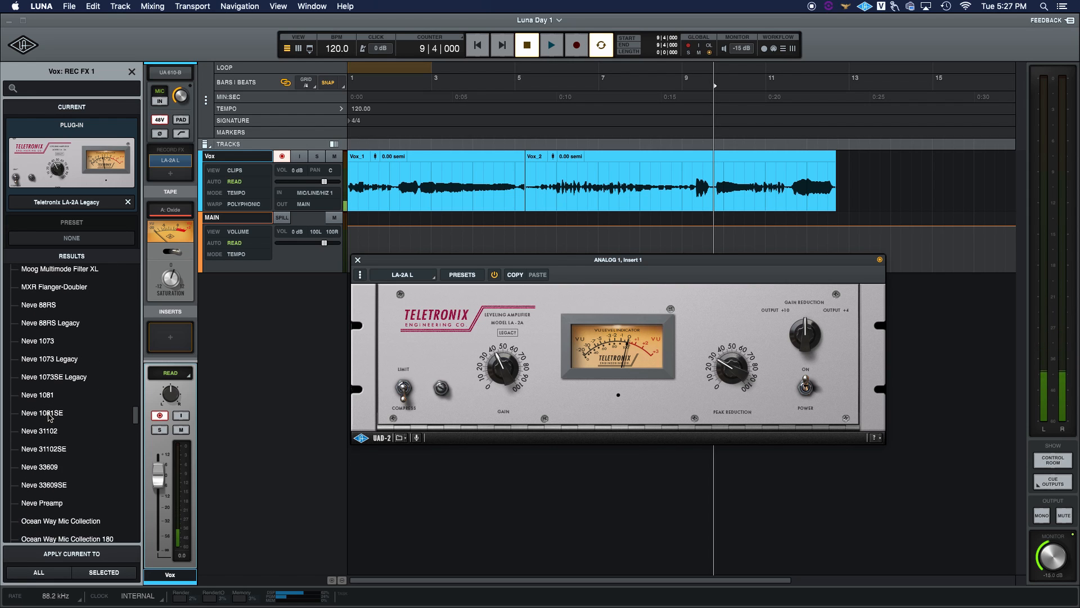
pyautogui.scroll(-10, 49, 416)
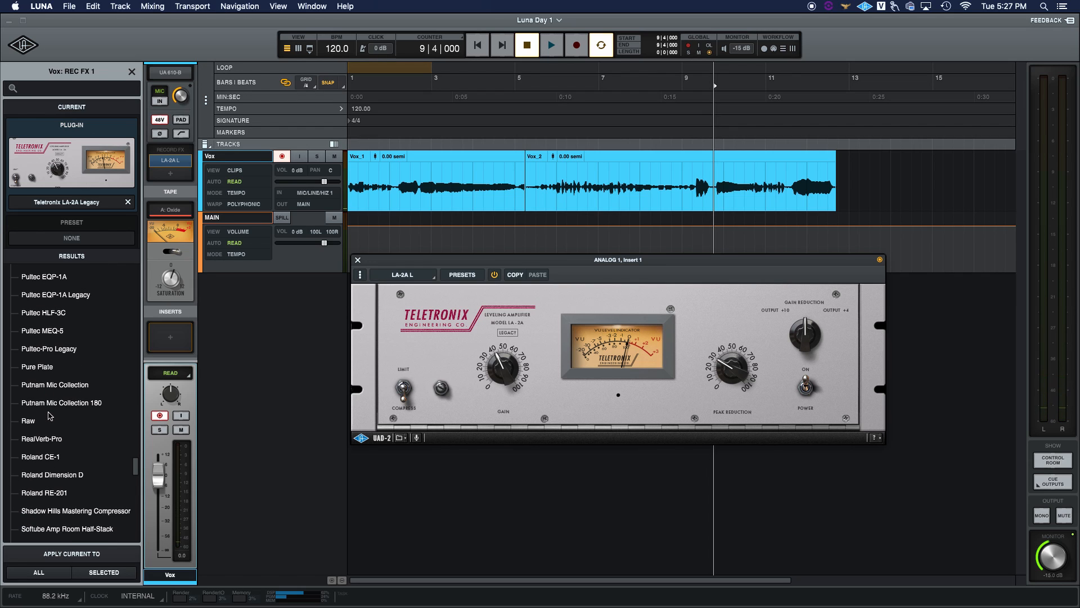
pyautogui.click(80, 295)
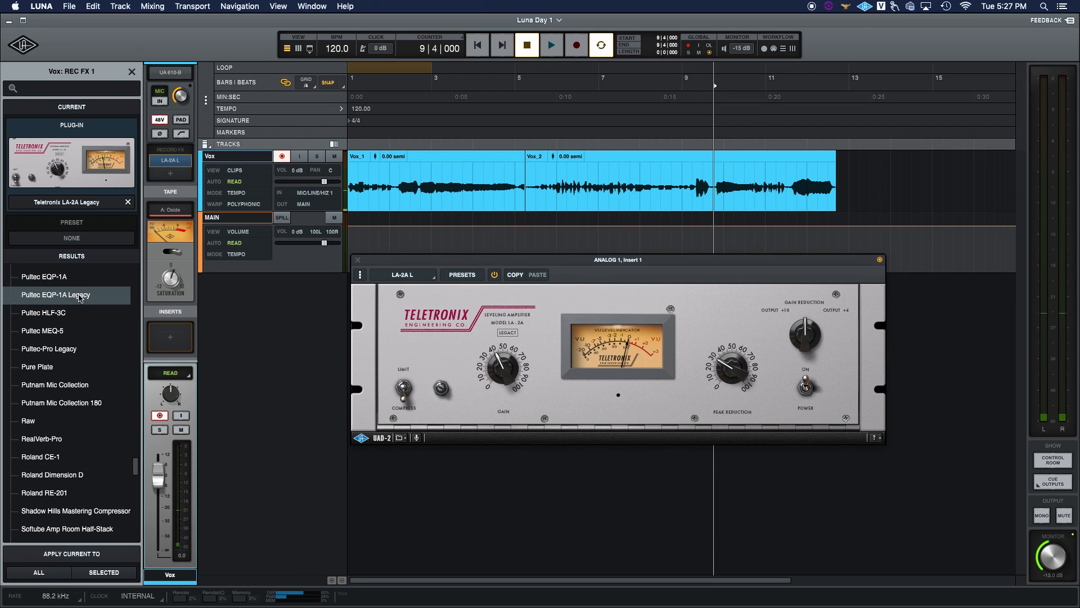
pyautogui.click(169, 175)
pyautogui.click(171, 159)
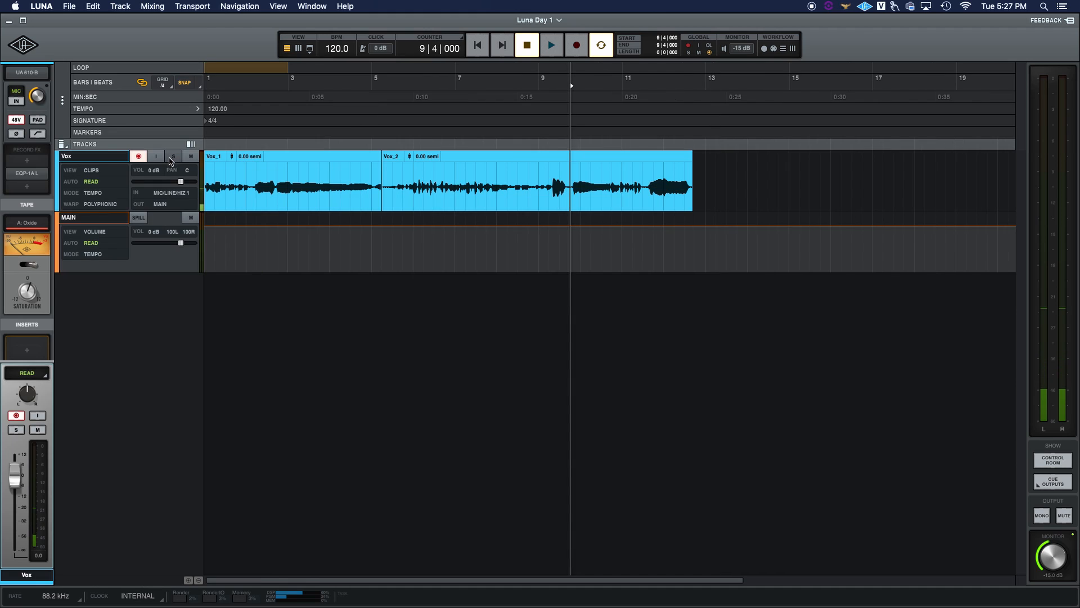
# Insert the Teletronix LA-2A Legacy in the empty Record FX slot above the Pultec and play back the Vox track briefly.
pyautogui.click(27, 163)
pyautogui.scroll(-20, 78, 386)
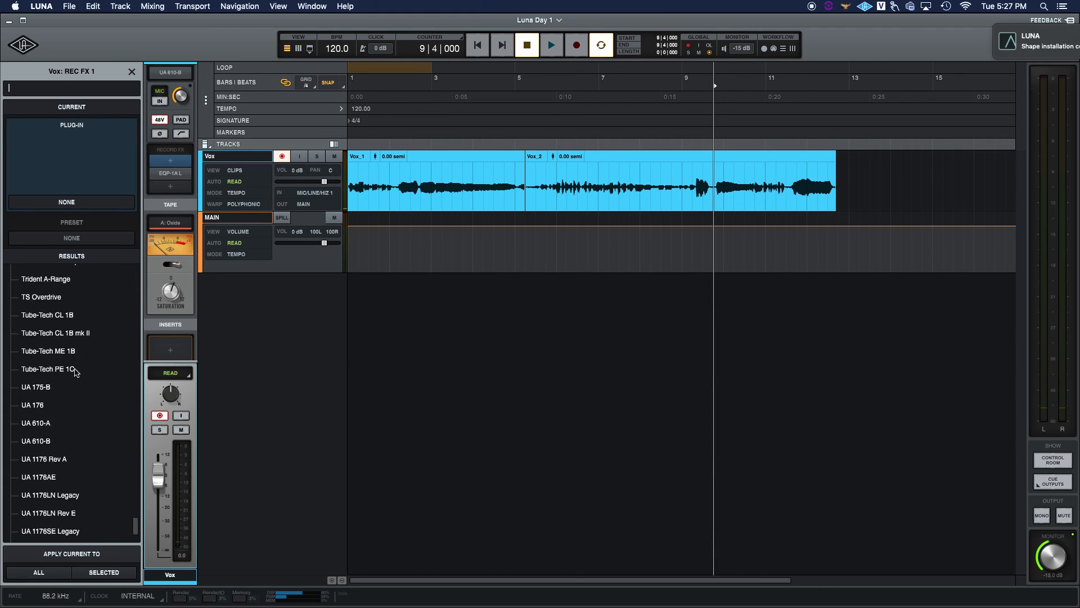
pyautogui.scroll(4, 76, 366)
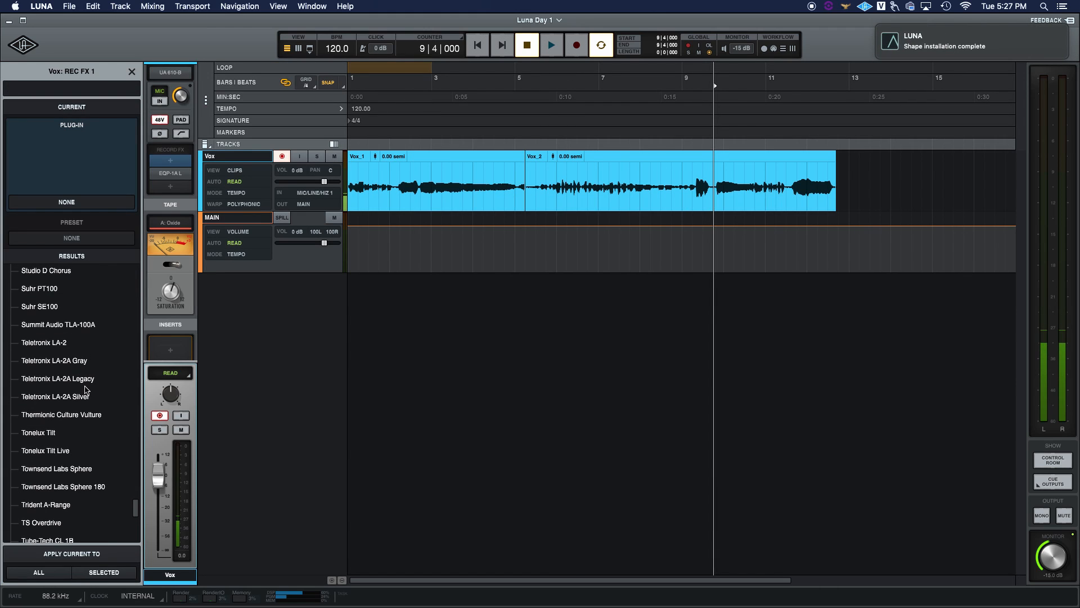
pyautogui.click(91, 380)
pyautogui.click(90, 380)
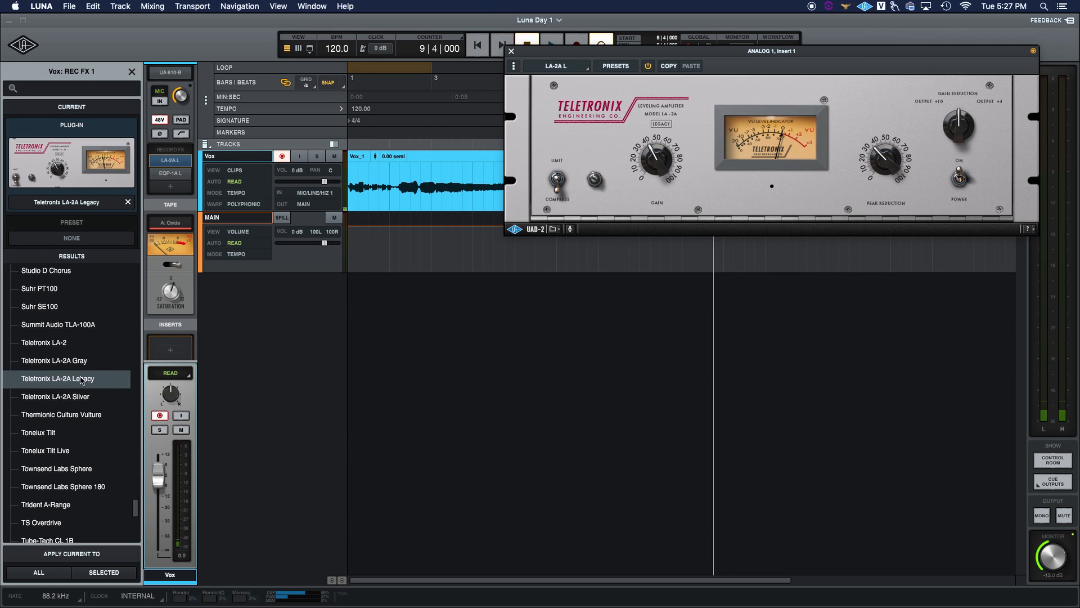
pyautogui.press('space')
pyautogui.press('space')
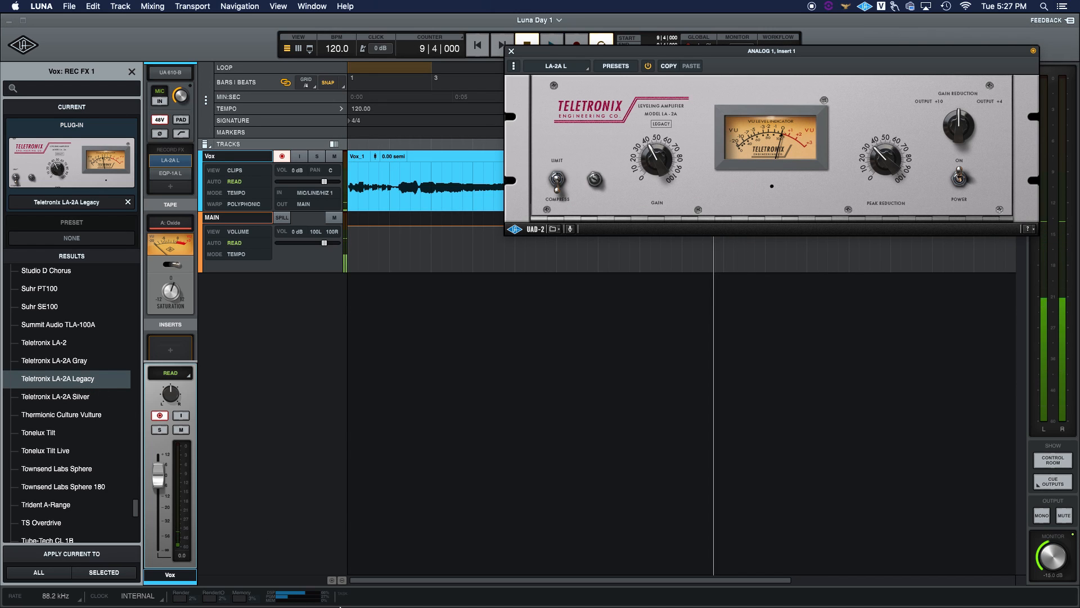
# Add the UA 1176LN Legacy limiter in the third Record FX slot of the Vox channel.
pyautogui.click(172, 186)
pyautogui.scroll(-20, 54, 373)
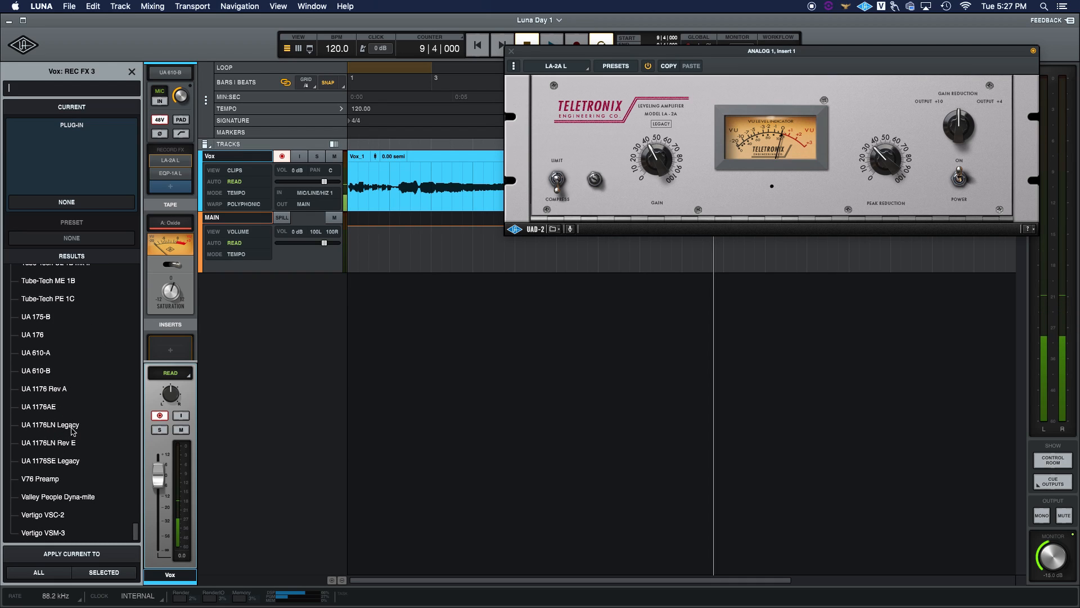
pyautogui.click(72, 430)
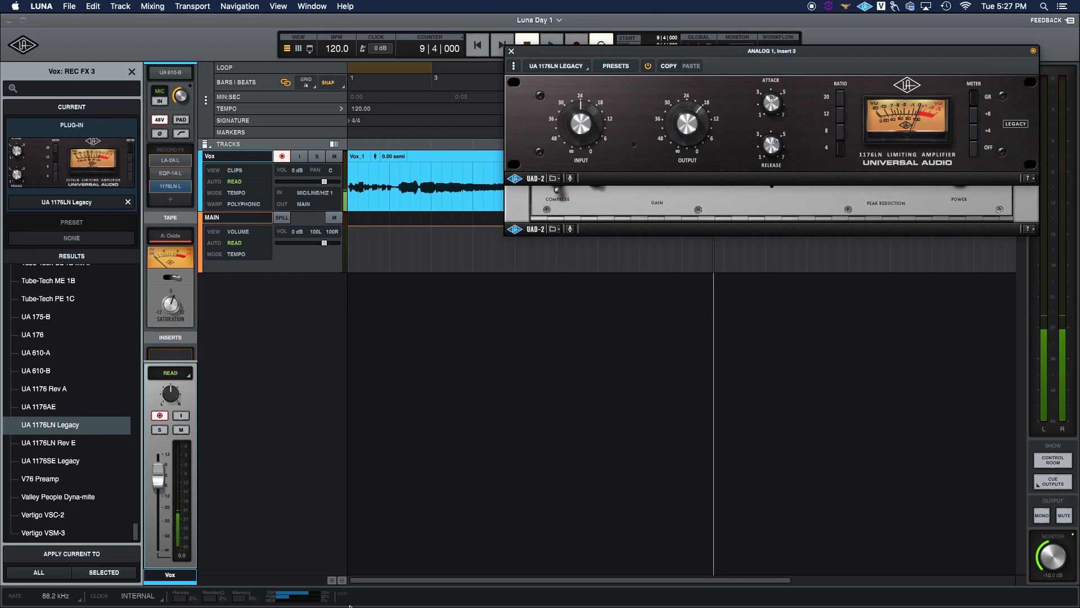
# Arrange the 1176LN and LA-2A plug-in windows so both can be viewed, and close them.
pyautogui.moveTo(664, 50); pyautogui.dragTo(660, 255)
pyautogui.moveTo(606, 54); pyautogui.dragTo(587, 66)
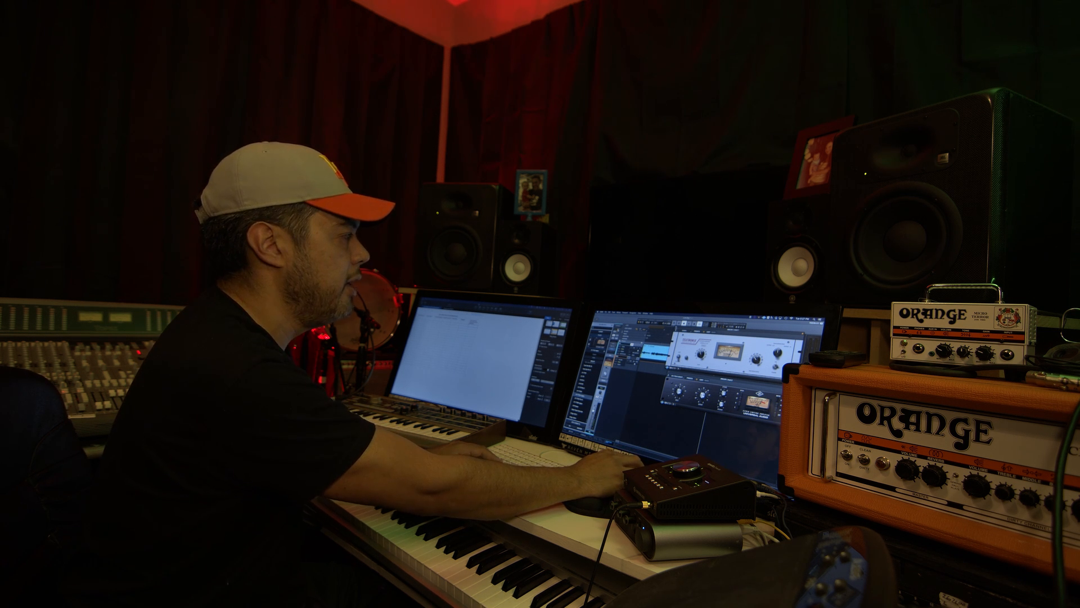
pyautogui.click(674, 328)
pyautogui.click(668, 375)
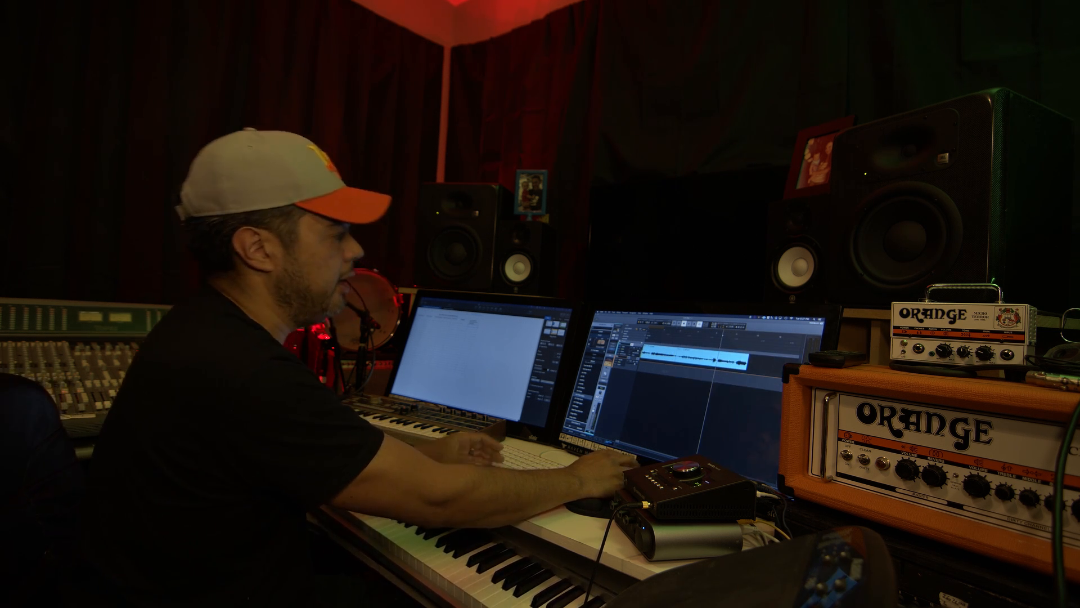